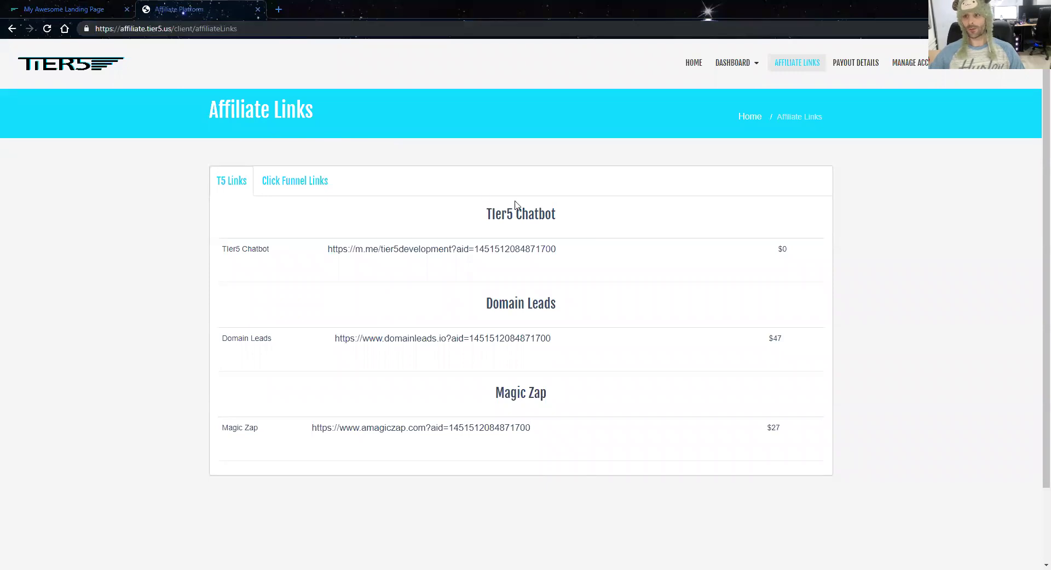
# - Go to the Manage Your free Accounts page and scroll through the product list
pyautogui.click(920, 68)
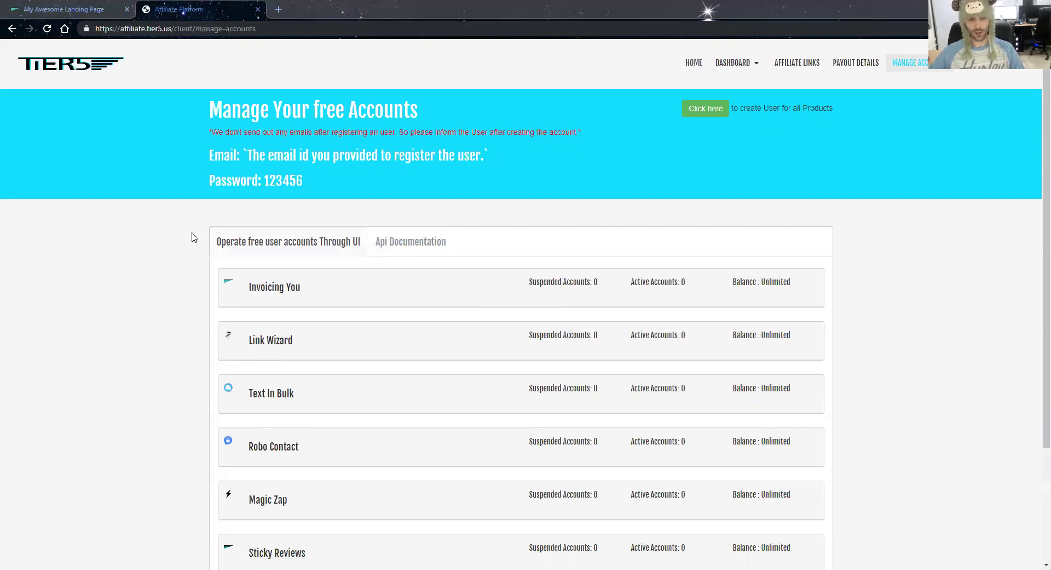
pyautogui.scroll(-3, 183, 234)
pyautogui.scroll(3, 183, 234)
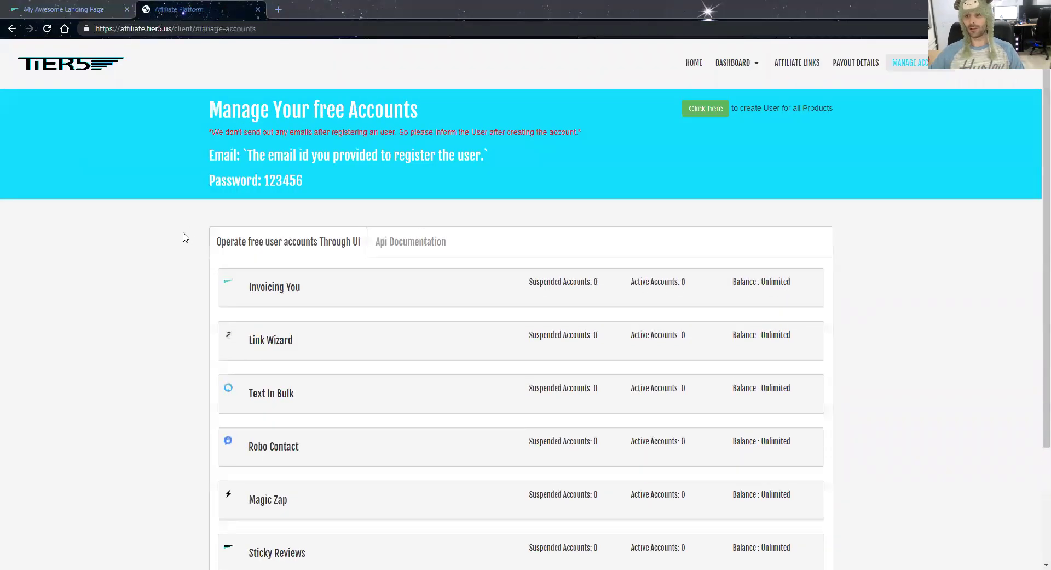
pyautogui.scroll(-2, 196, 234)
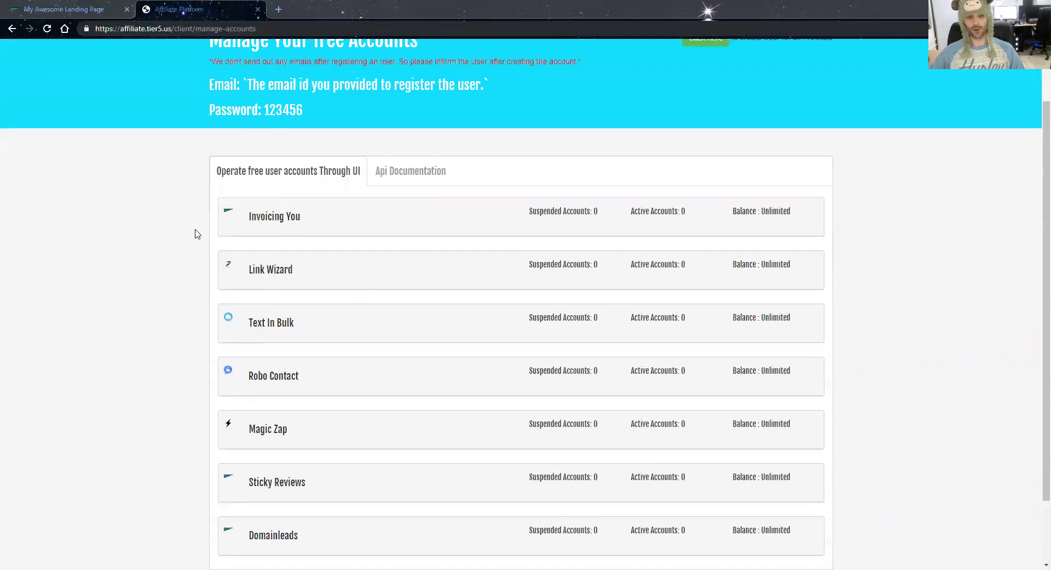
pyautogui.scroll(2, 181, 236)
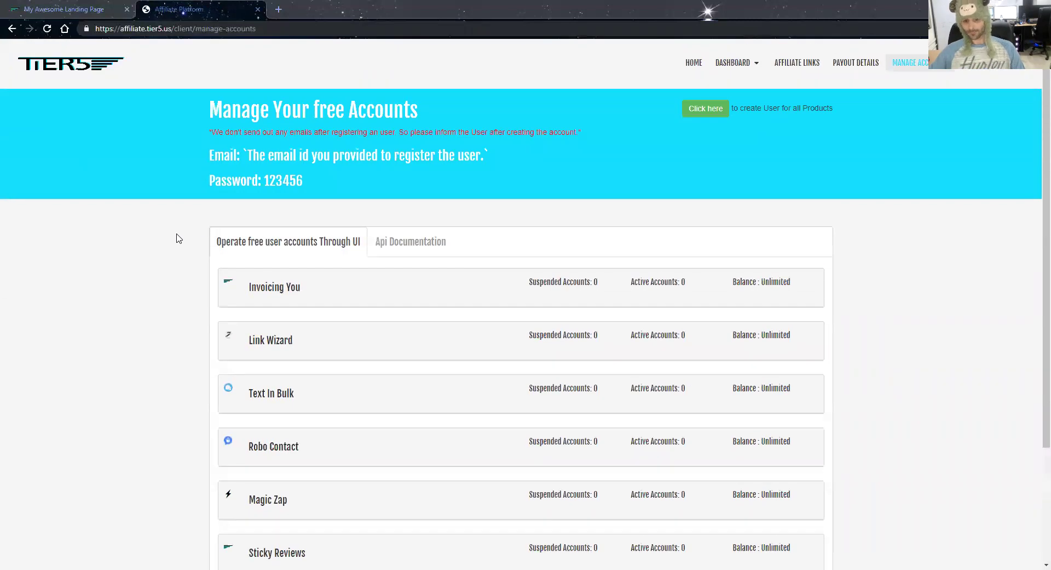
# - Open the create-user-for-all-products form, then close it without submitting
pyautogui.click(705, 112)
pyautogui.click(673, 78)
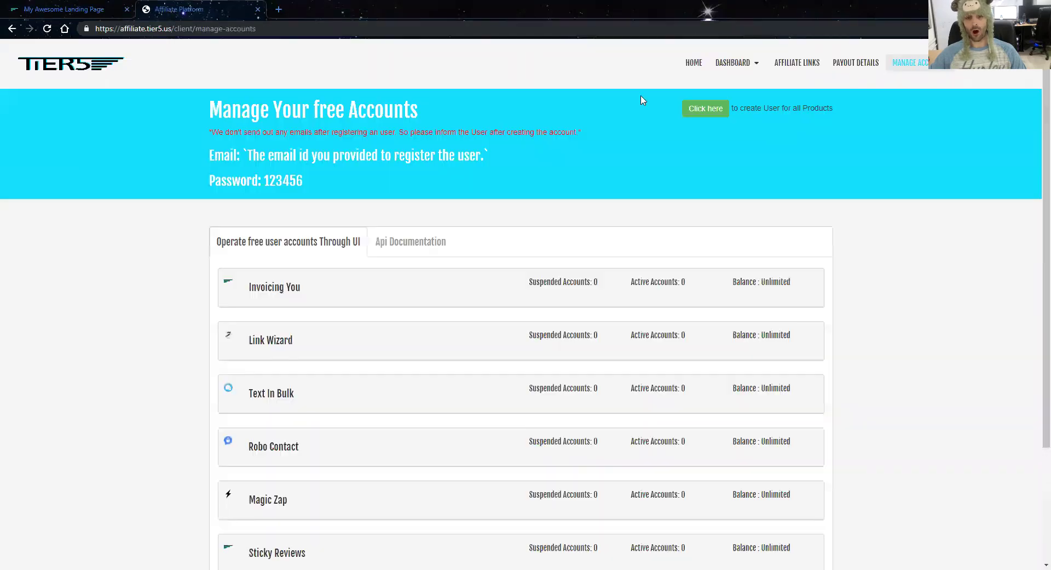
pyautogui.scroll(-3, 399, 270)
pyautogui.scroll(3, 434, 293)
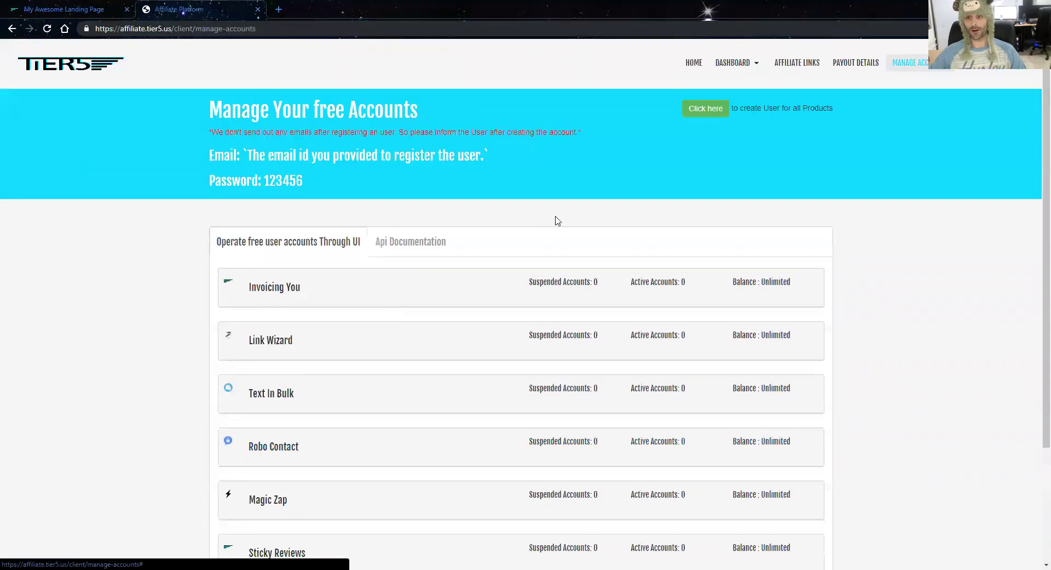
# - Create a test user for all products with a test email address
pyautogui.click(706, 108)
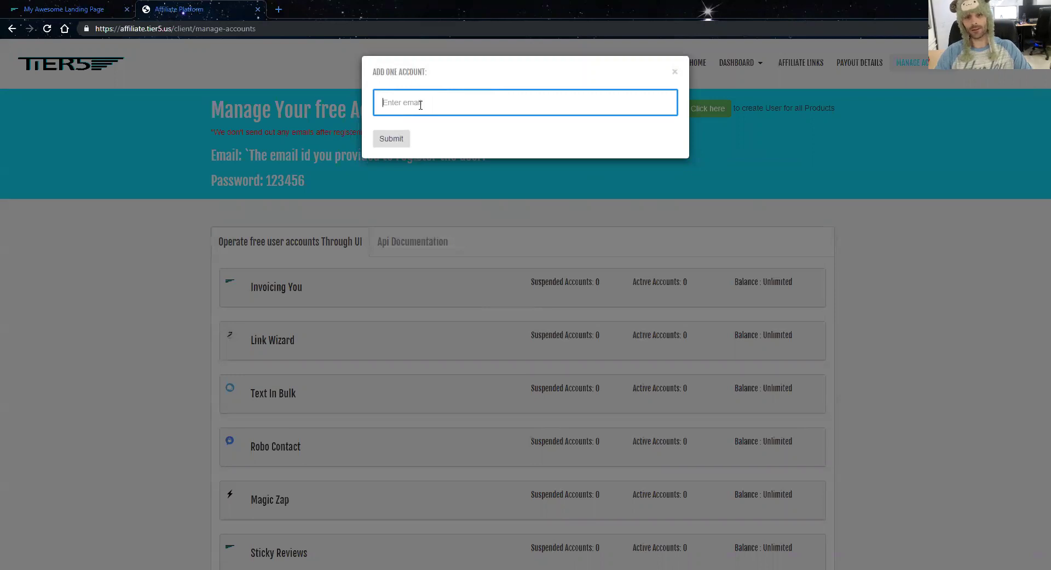
pyautogui.write('newemail@')
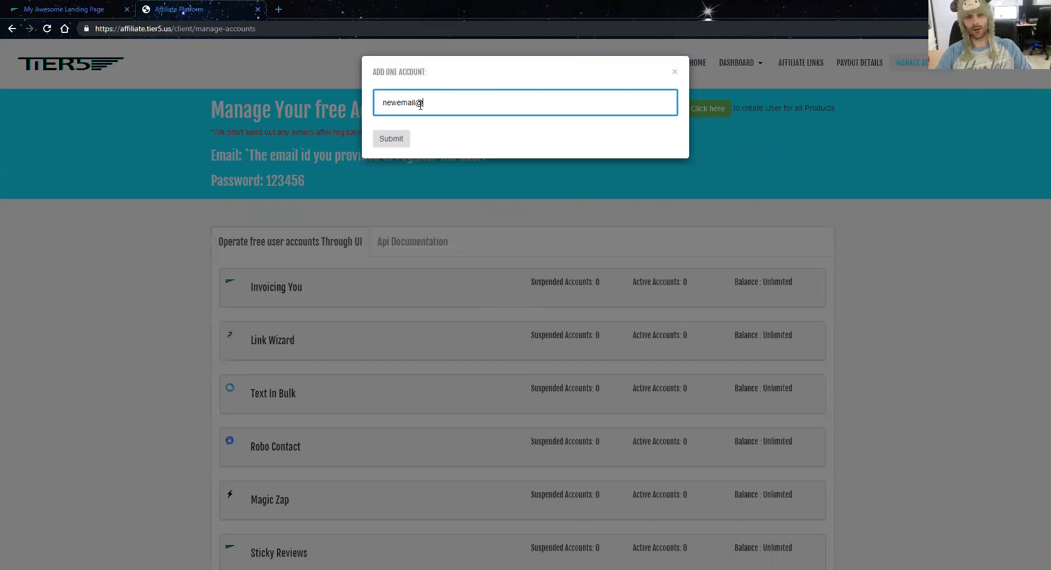
pyautogui.write('test.com')
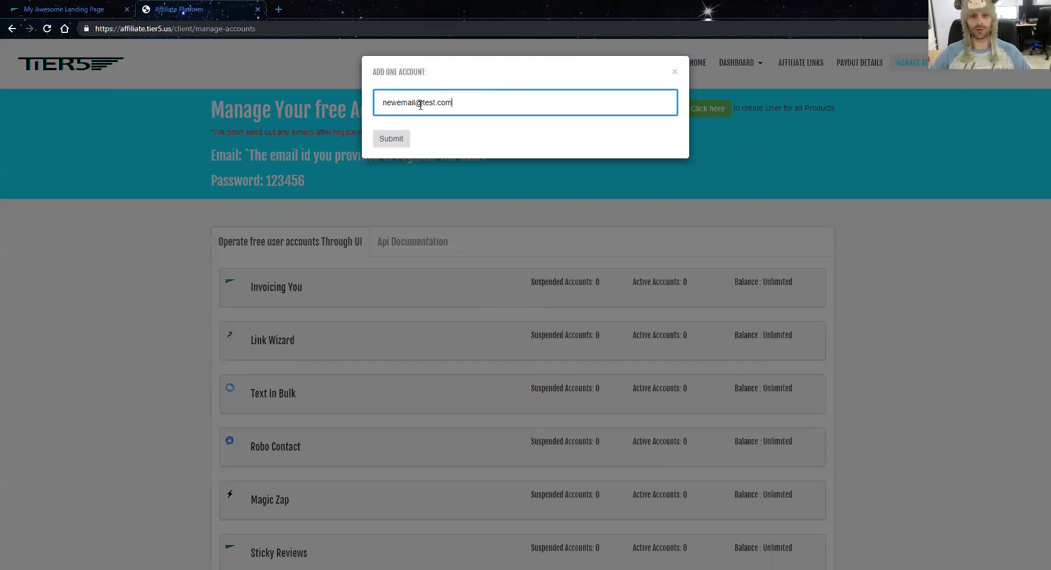
pyautogui.click(390, 139)
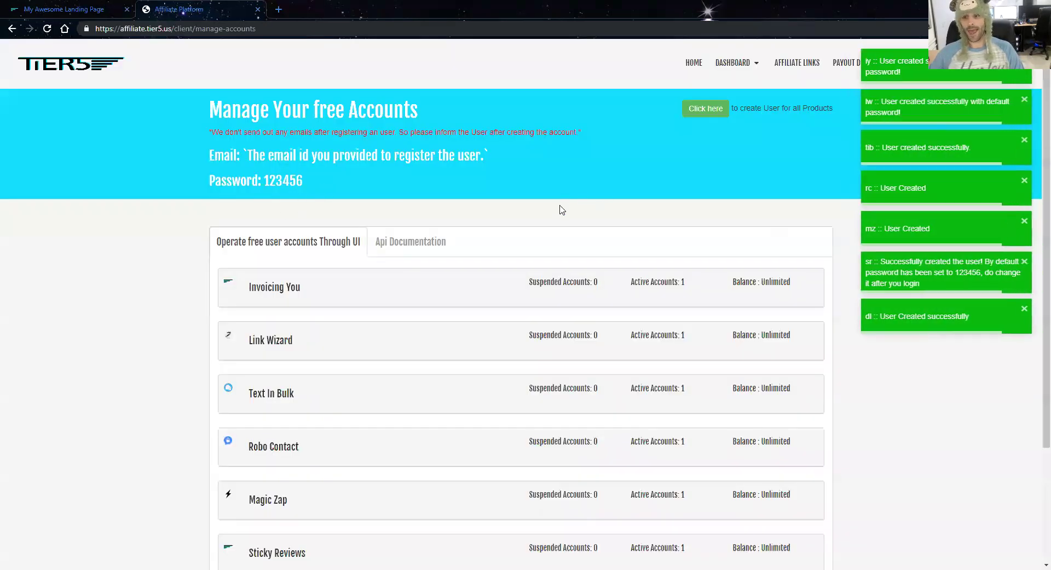
pyautogui.scroll(-2, 603, 230)
# - Verify the new user appears under Invoicing You and Link Wizard, then collapse Link Wizard
pyautogui.click(654, 192)
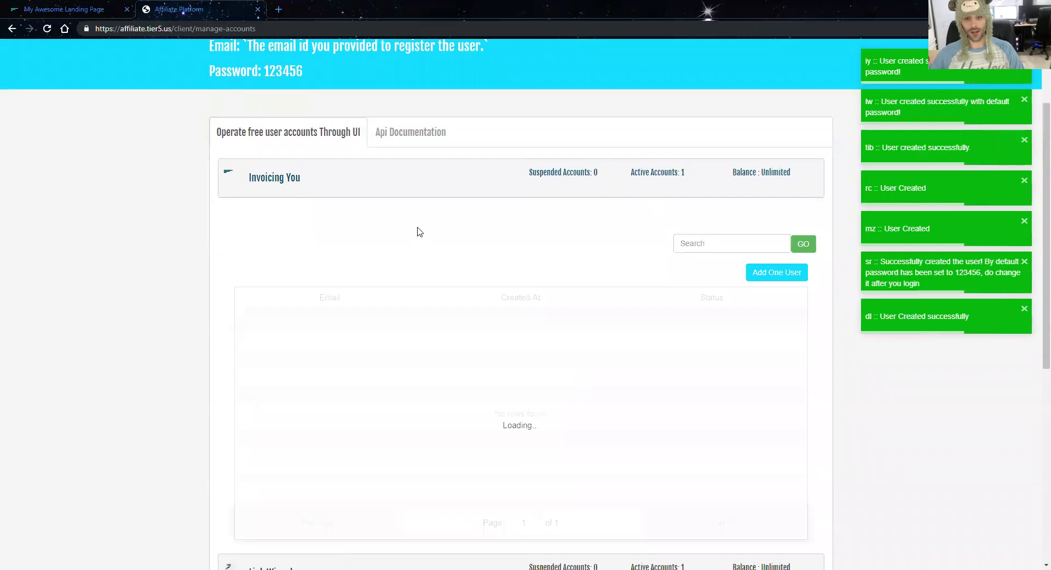
pyautogui.moveTo(392, 319); pyautogui.dragTo(237, 318)
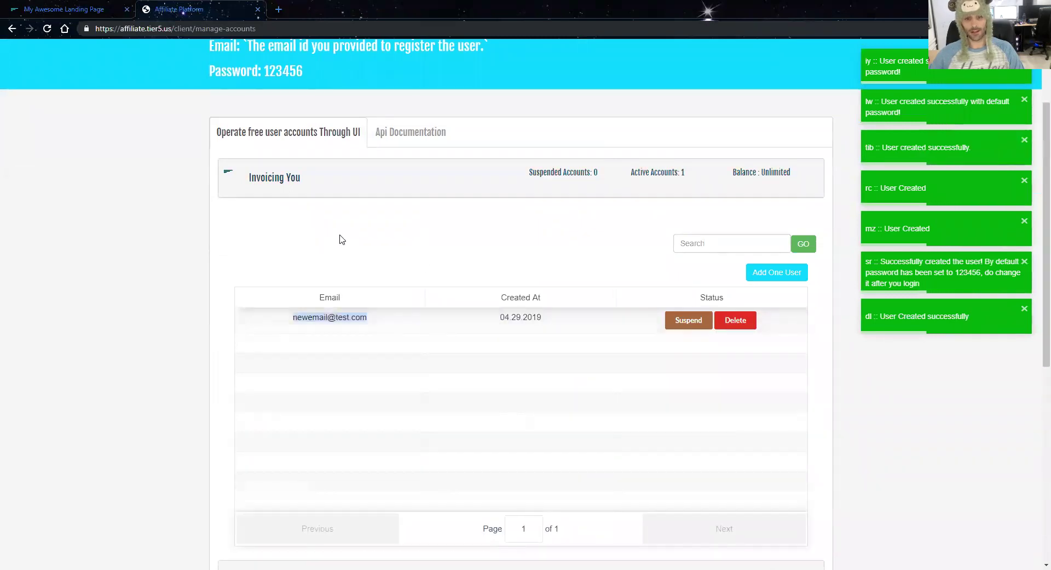
pyautogui.click(370, 239)
pyautogui.scroll(-3, 400, 247)
pyautogui.click(495, 414)
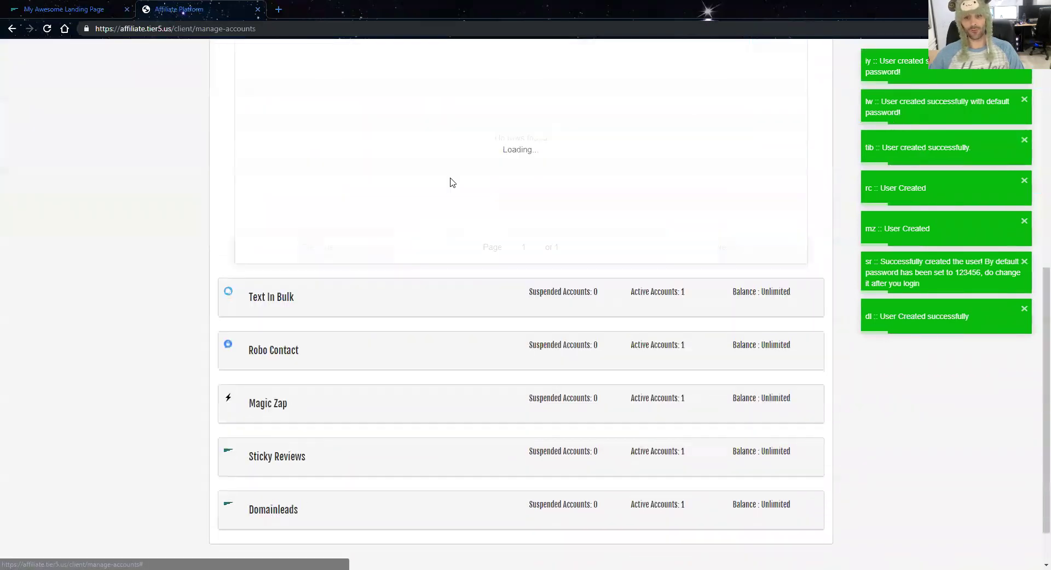
pyautogui.moveTo(376, 185); pyautogui.dragTo(268, 189)
pyautogui.scroll(3, 328, 228)
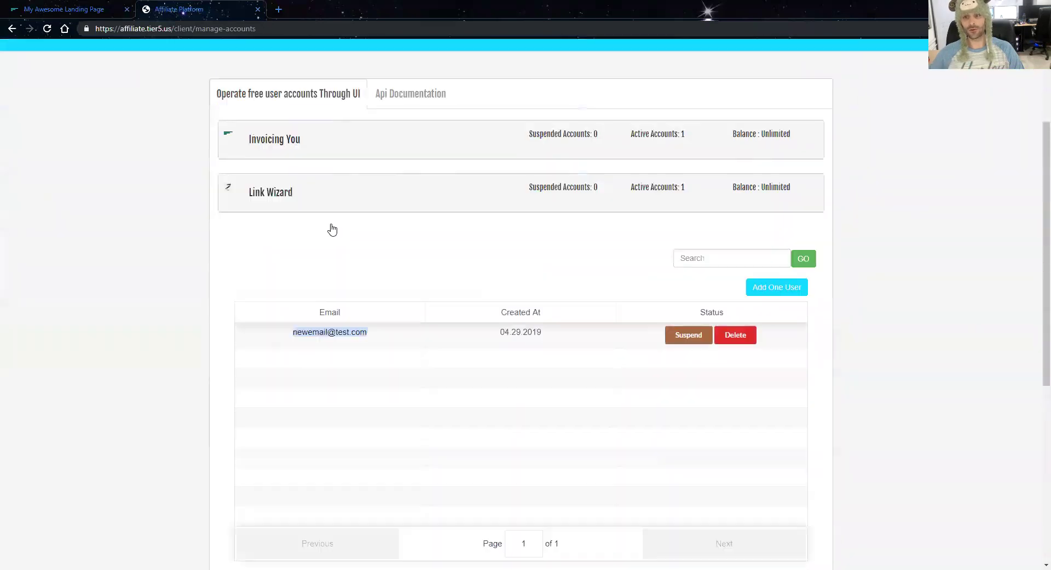
pyautogui.click(727, 200)
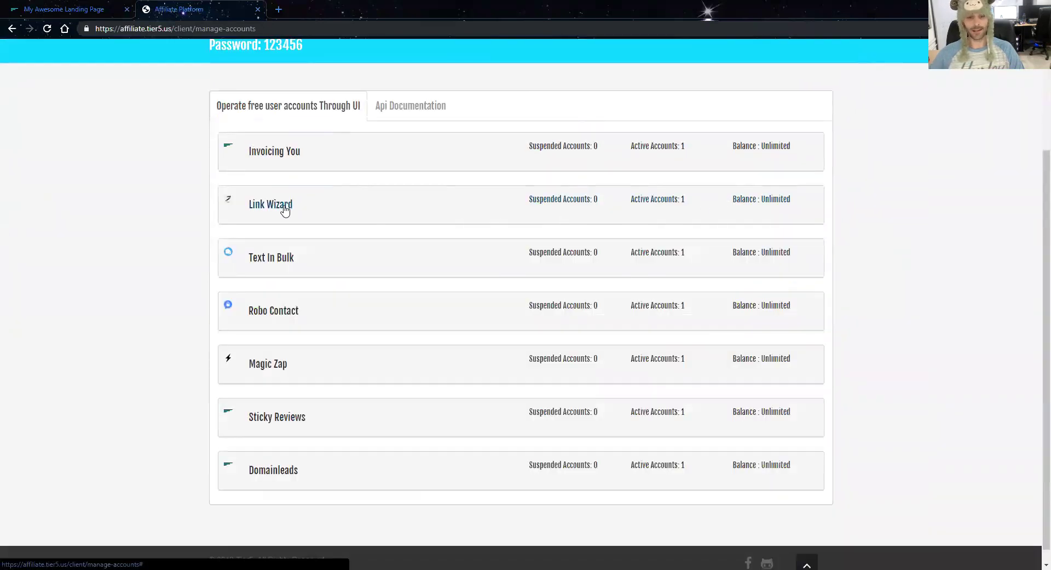
pyautogui.scroll(3, 284, 203)
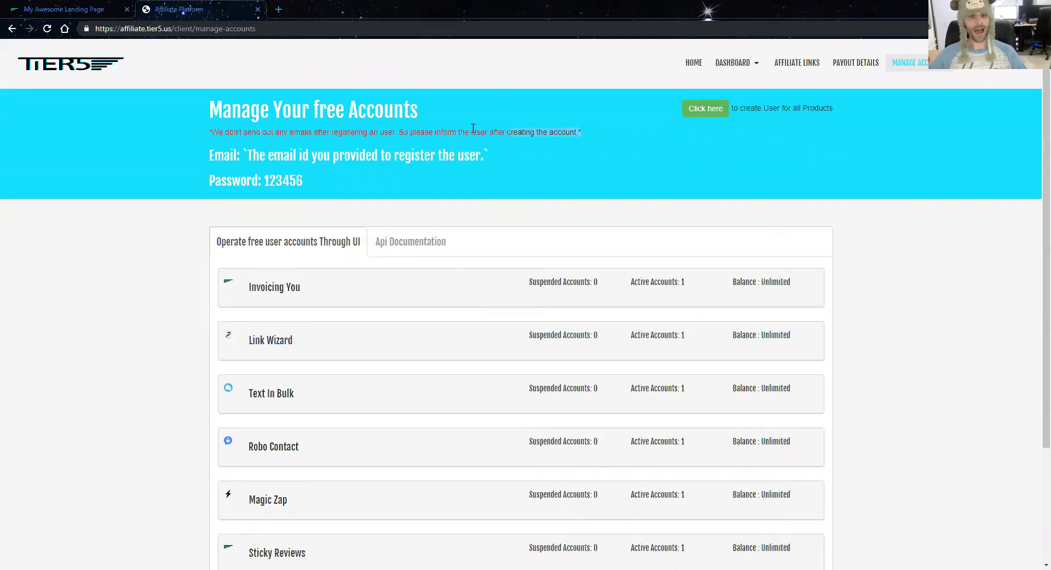
pyautogui.moveTo(215, 141); pyautogui.dragTo(230, 147)
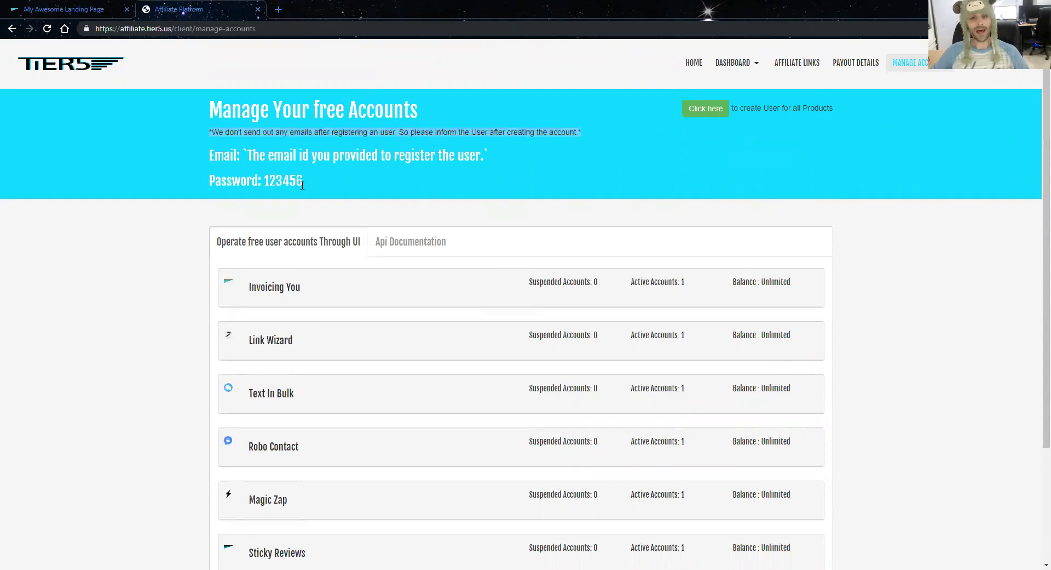
pyautogui.moveTo(303, 184); pyautogui.dragTo(265, 182)
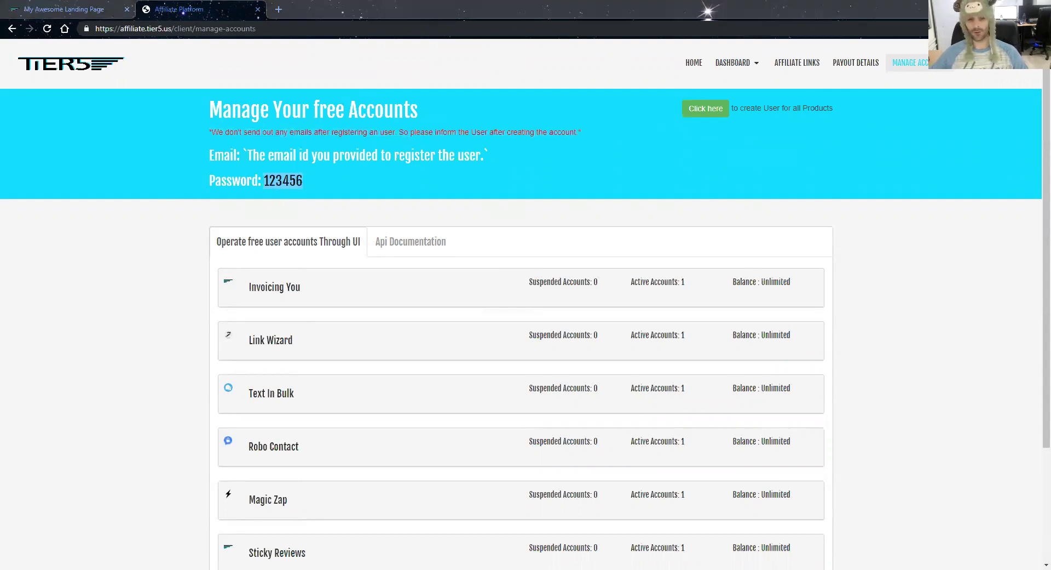
# - Open the Add One User form and dismiss it without submitting
pyautogui.click(696, 114)
pyautogui.click(478, 110)
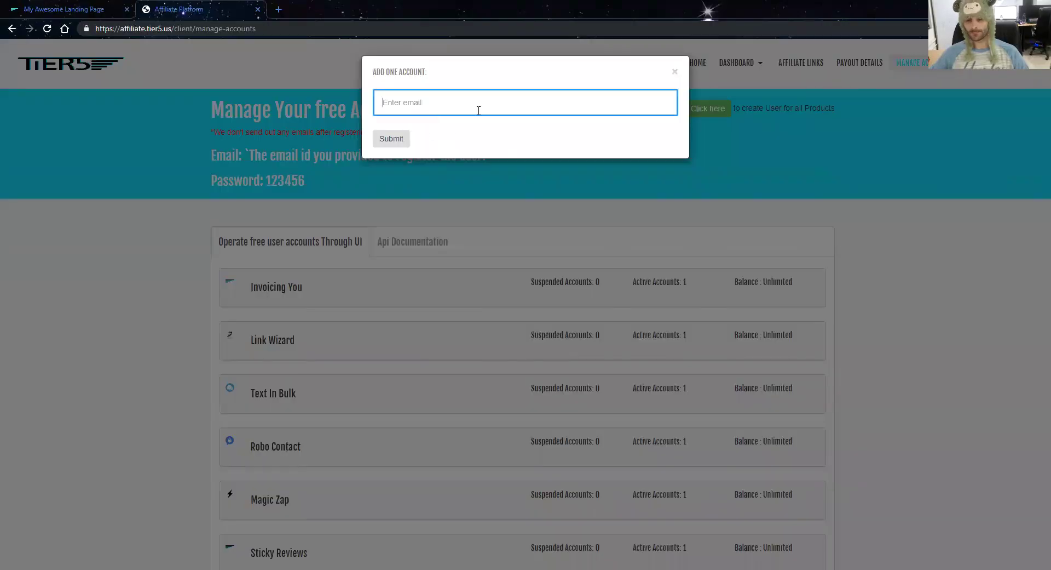
pyautogui.click(675, 72)
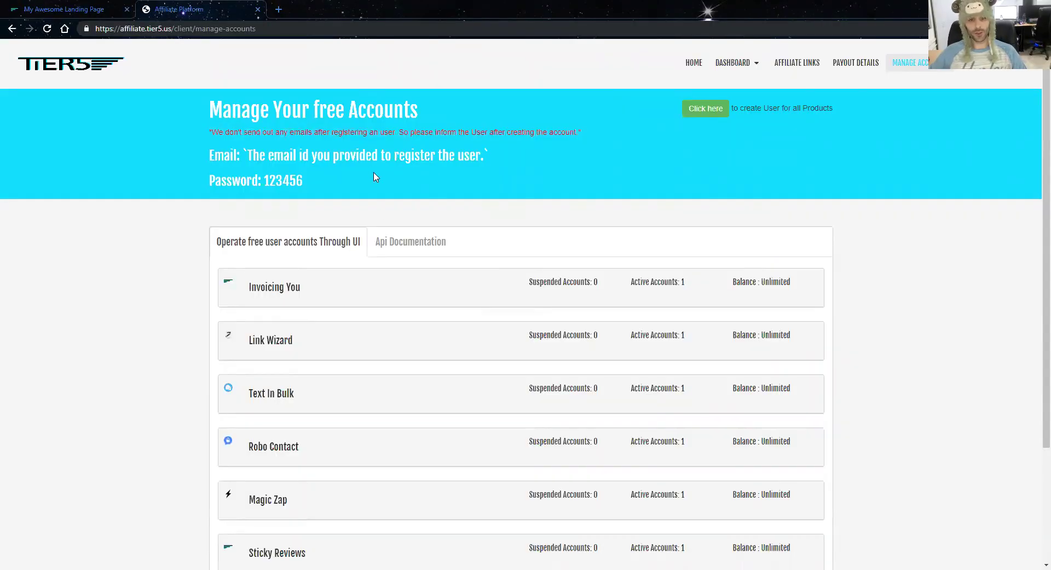
pyautogui.scroll(-1, 376, 177)
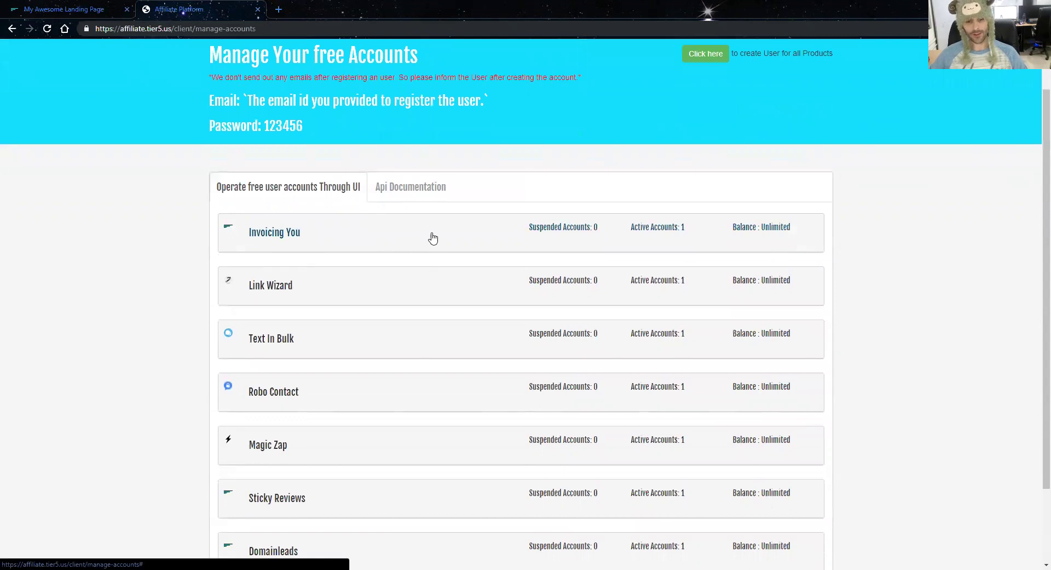
# - Add a second test user to Invoicing You and select its email for copying
pyautogui.click(472, 236)
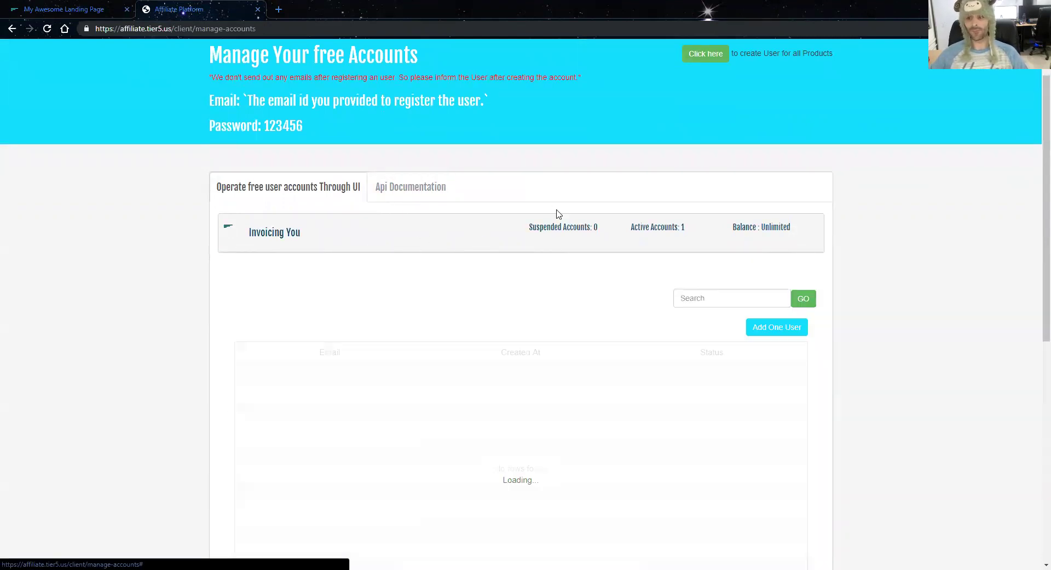
pyautogui.click(778, 328)
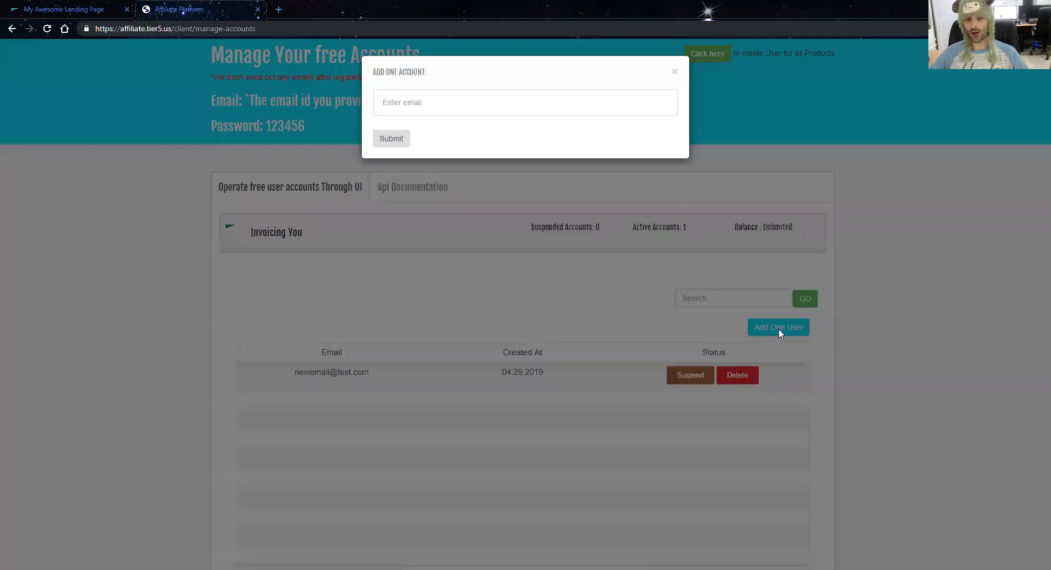
pyautogui.click(420, 97)
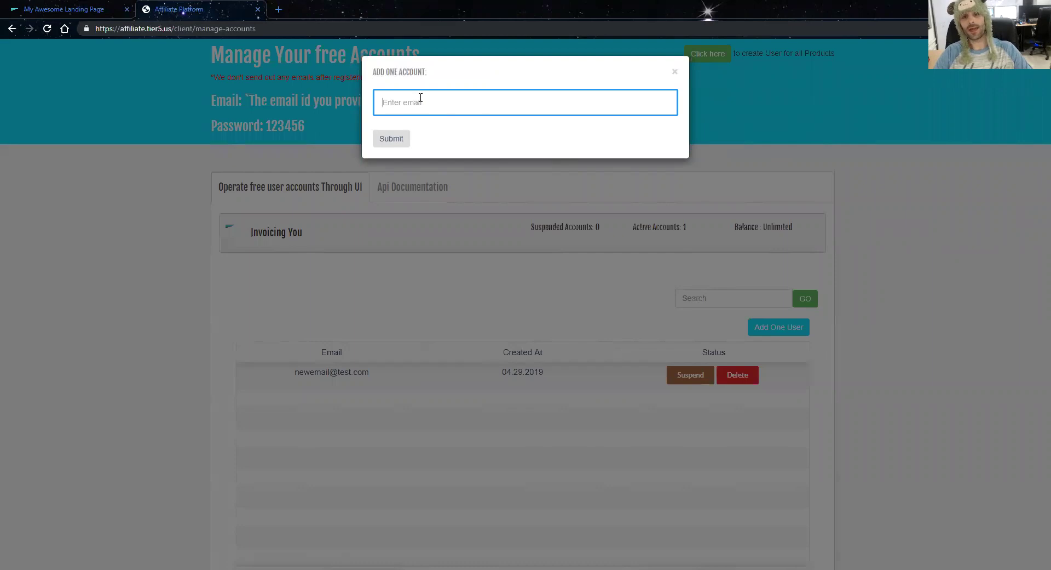
pyautogui.write('test2@test.com')
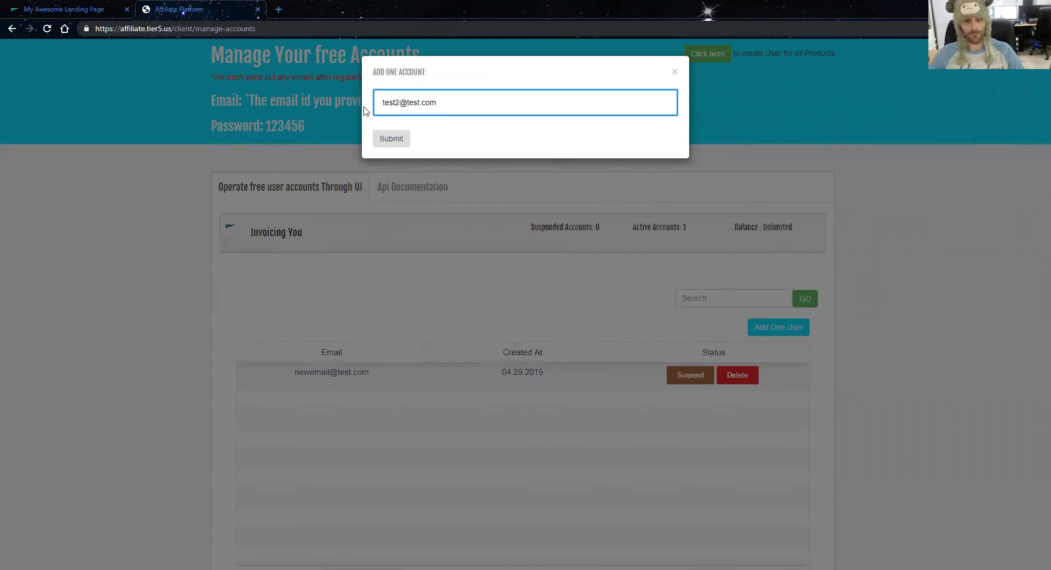
pyautogui.click(384, 141)
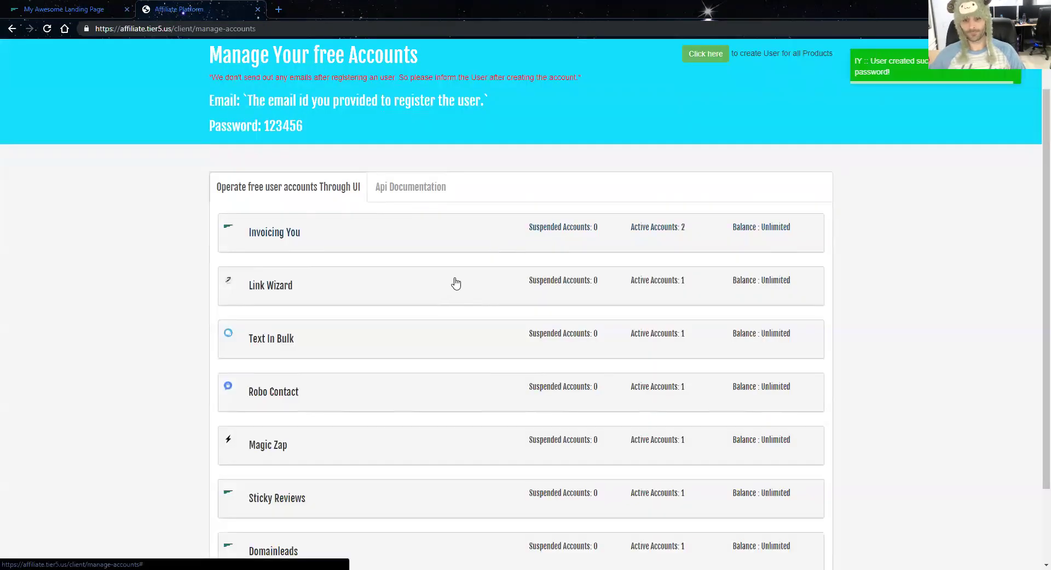
pyautogui.click(580, 241)
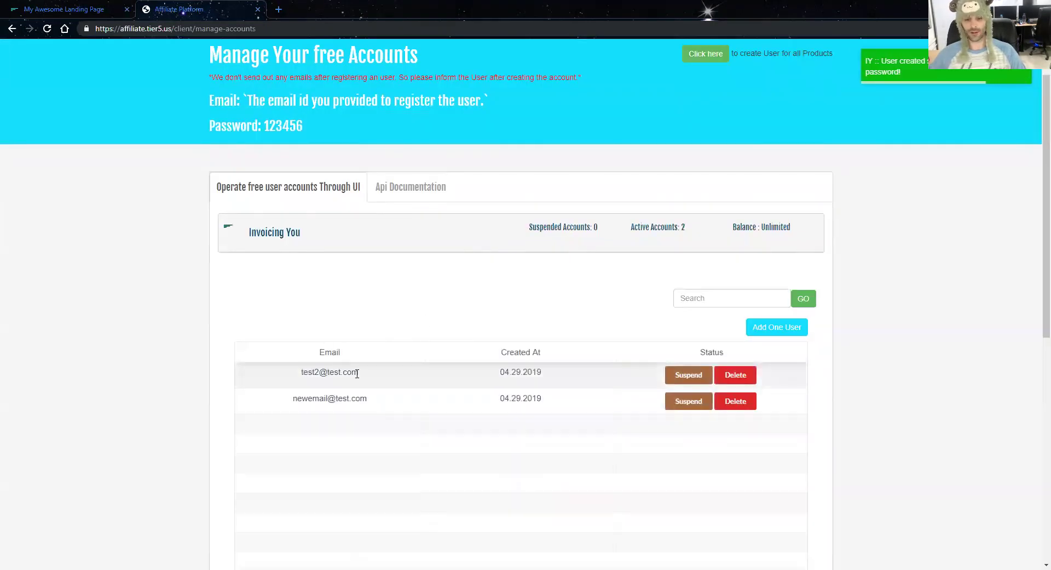
pyautogui.moveTo(359, 372); pyautogui.dragTo(299, 378)
pyautogui.hotkey('ctrl', 'c')
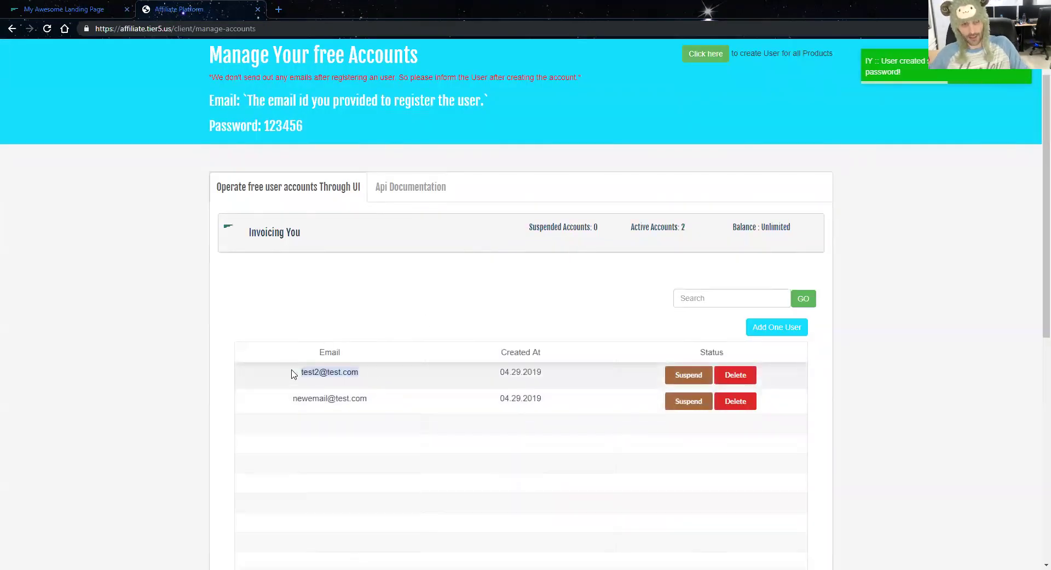
# - Open invoicingyou.com in a new tab and sign in with the pasted test email and password
pyautogui.click(282, 11)
pyautogui.write('inv')
pyautogui.press('Return')
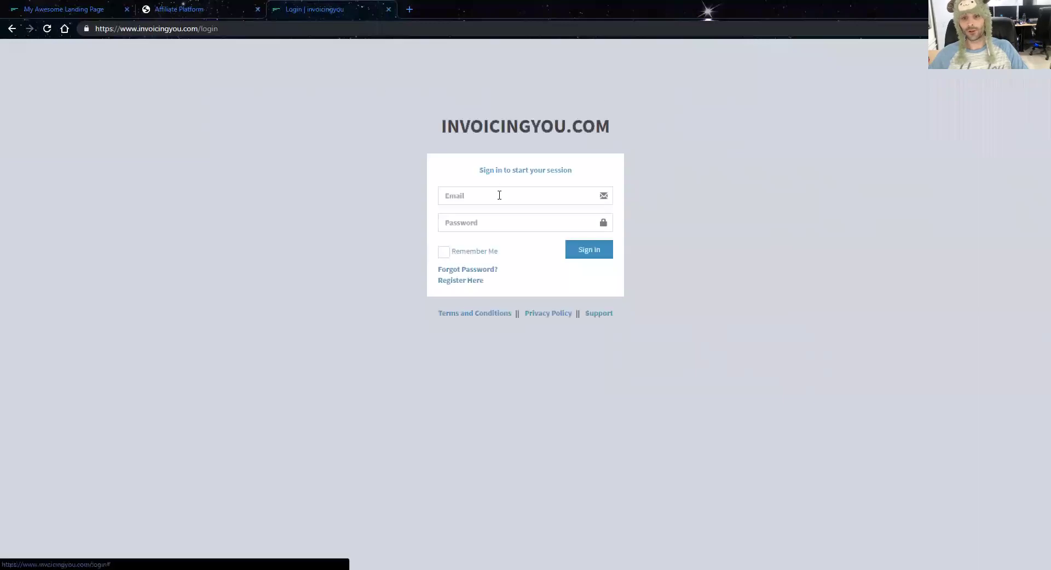
pyautogui.click(499, 196)
pyautogui.hotkey('ctrl', 'v')
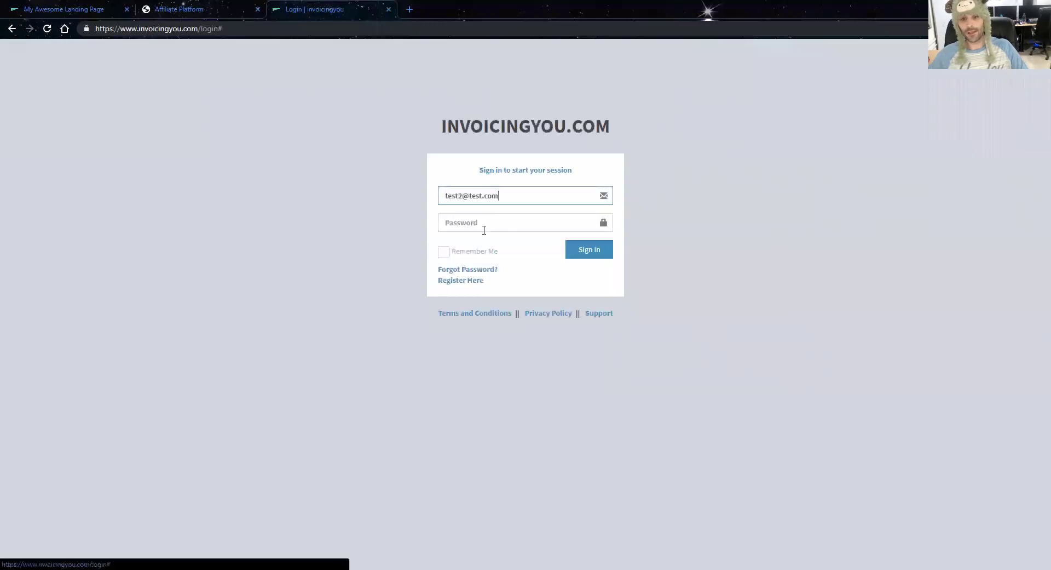
pyautogui.click(482, 227)
pyautogui.write('te')
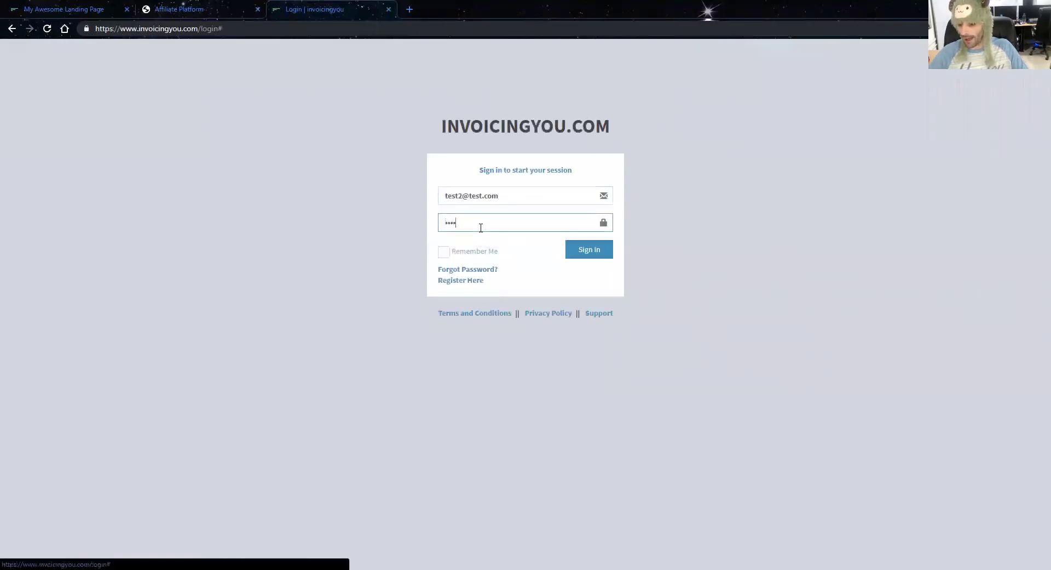
pyautogui.press('Return')
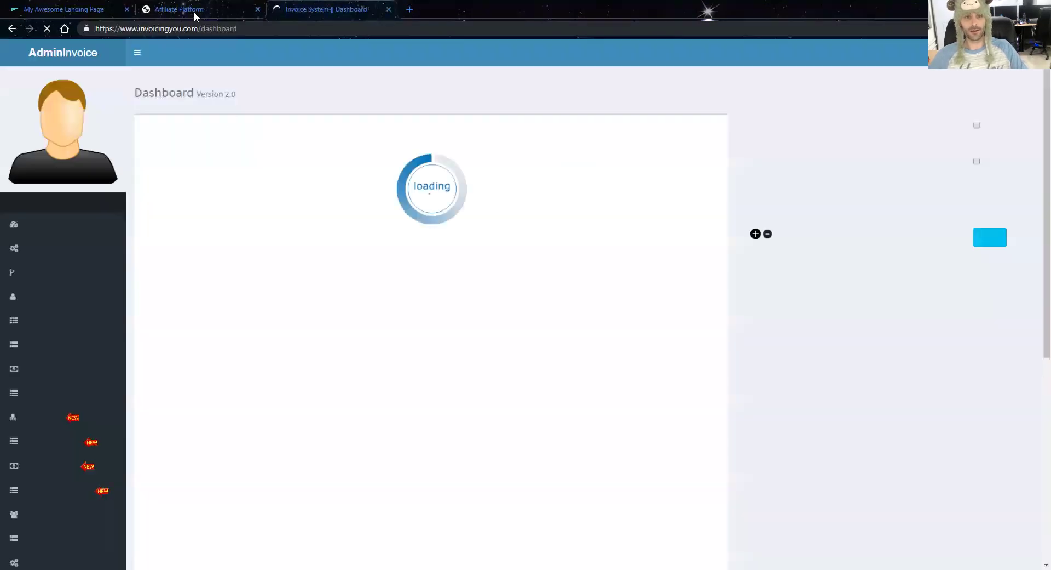
# - Suspend the first Invoicing You test account, then return to the InvoicingYou dashboard tab
pyautogui.click(194, 12)
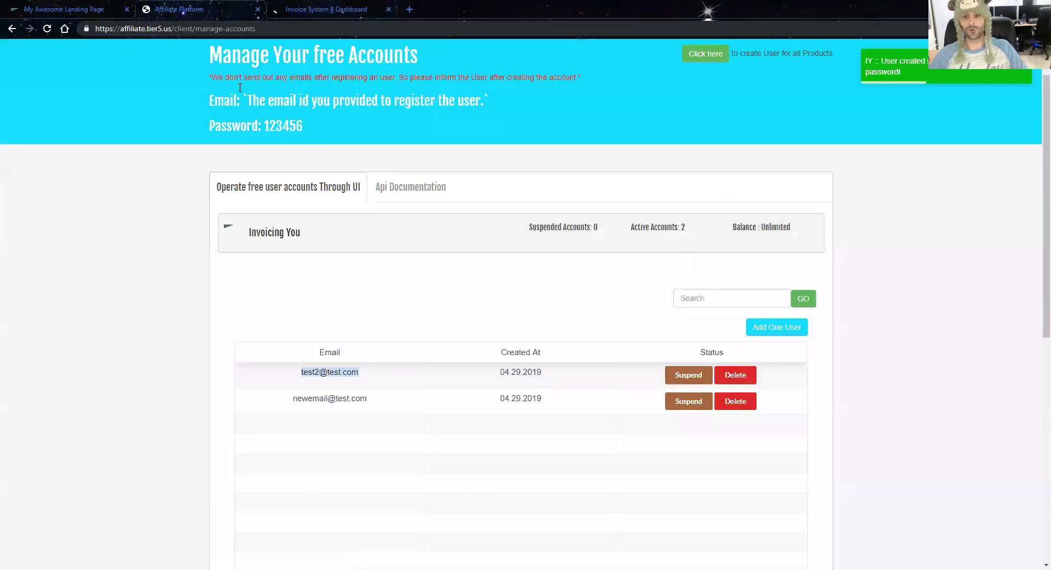
pyautogui.click(523, 332)
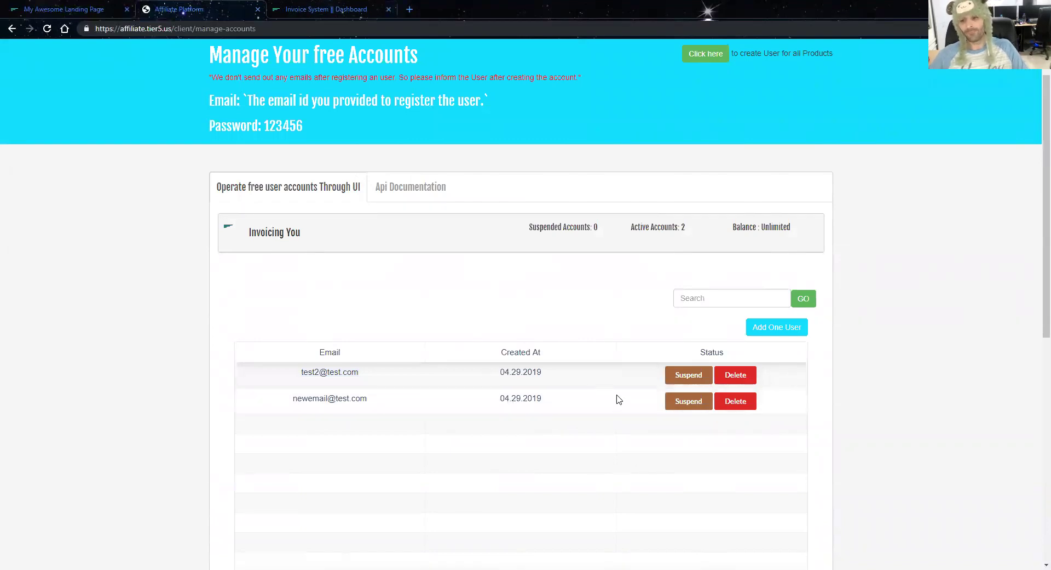
pyautogui.click(674, 380)
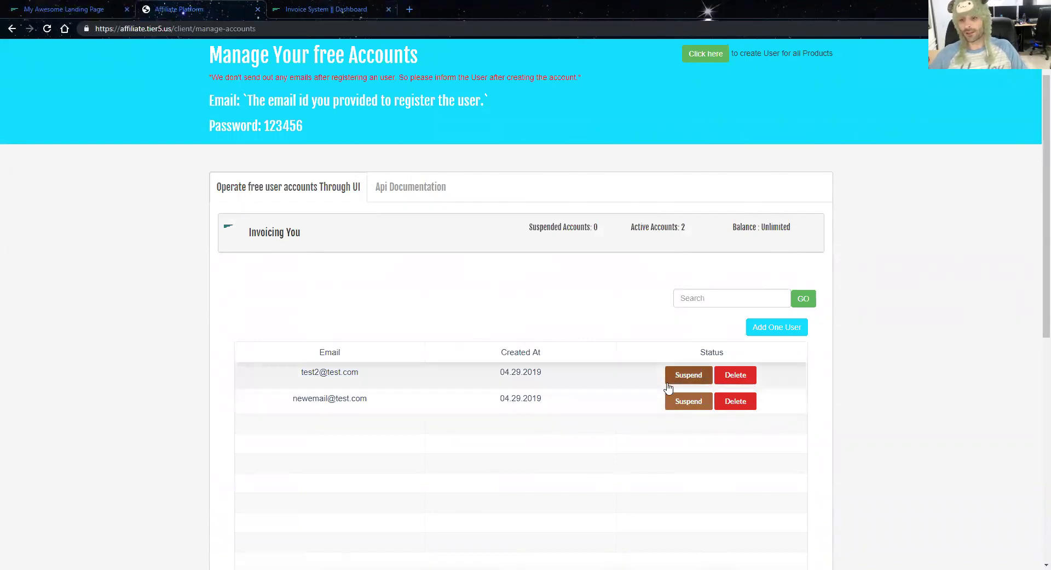
pyautogui.click(332, 10)
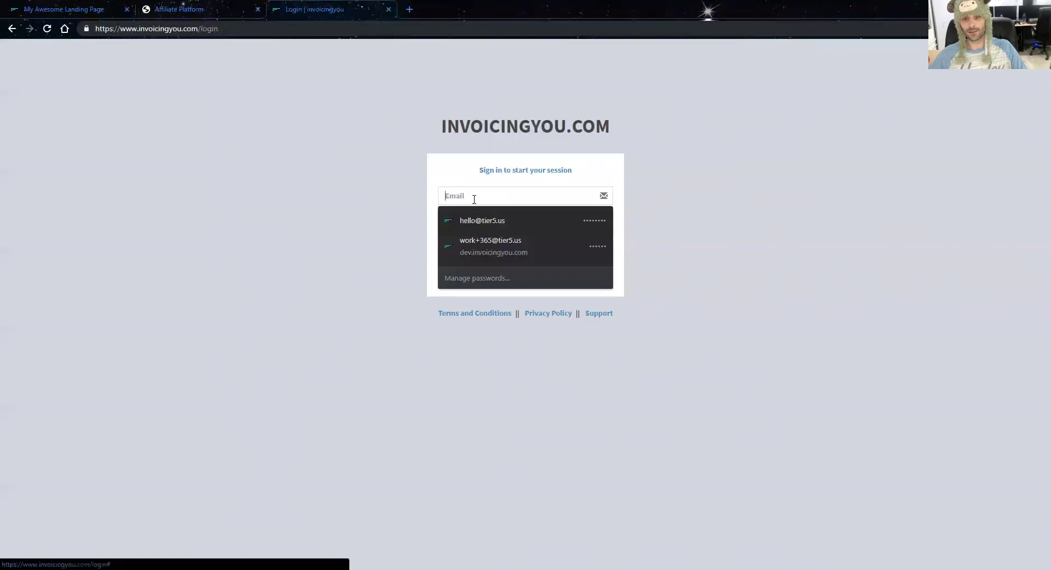
# - Attempt sign-in as the suspended test user, then suspend the second Invoicing You test account
pyautogui.write('test2@test.com')
pyautogui.click(459, 222)
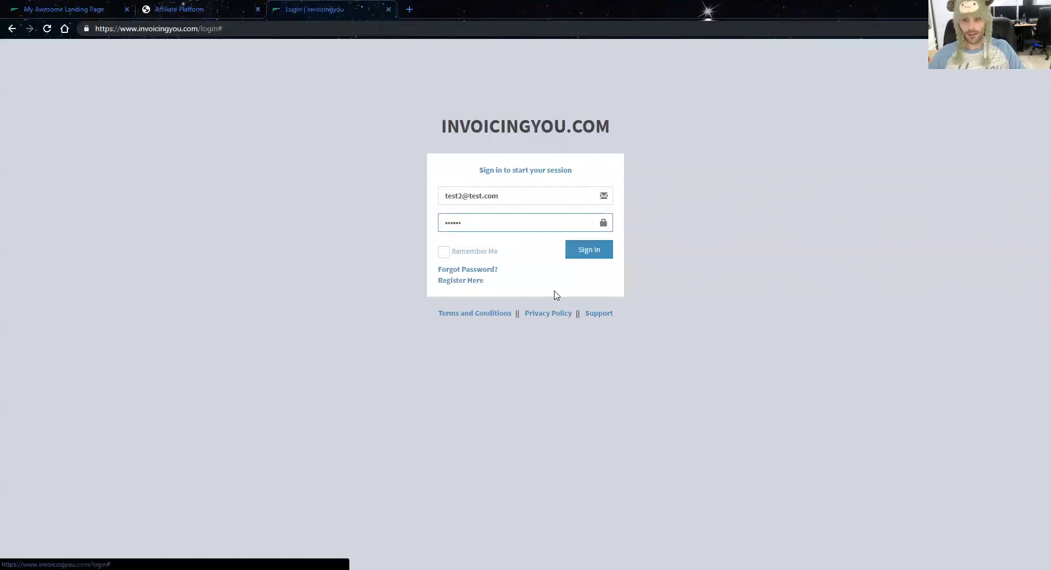
pyautogui.click(594, 251)
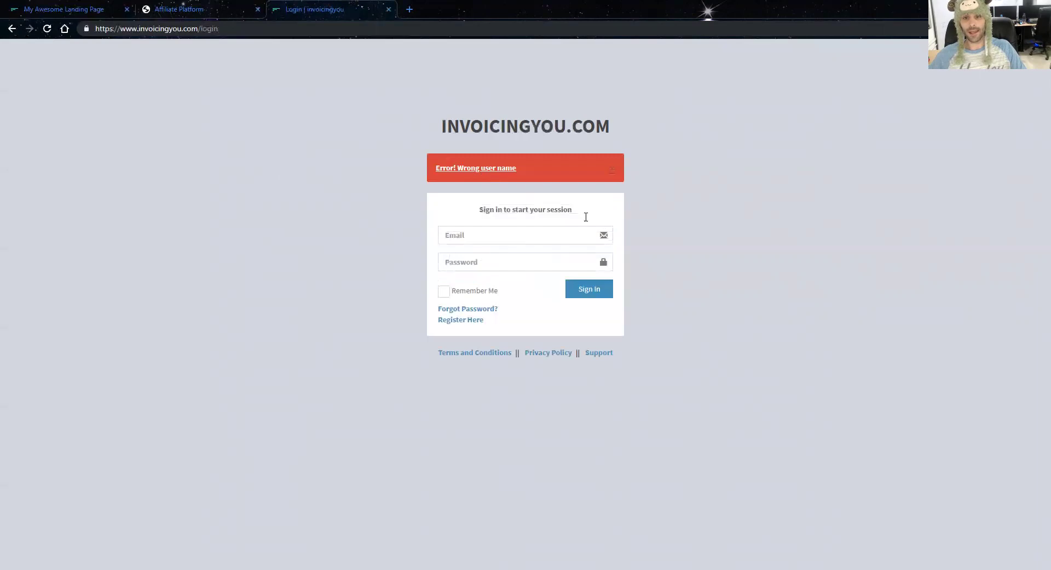
pyautogui.click(228, 15)
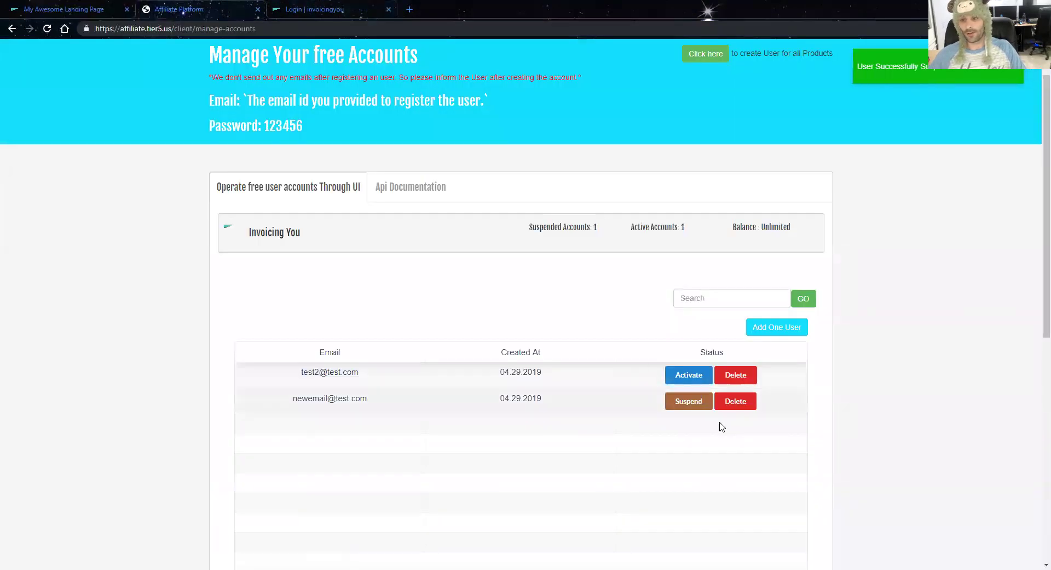
pyautogui.click(682, 402)
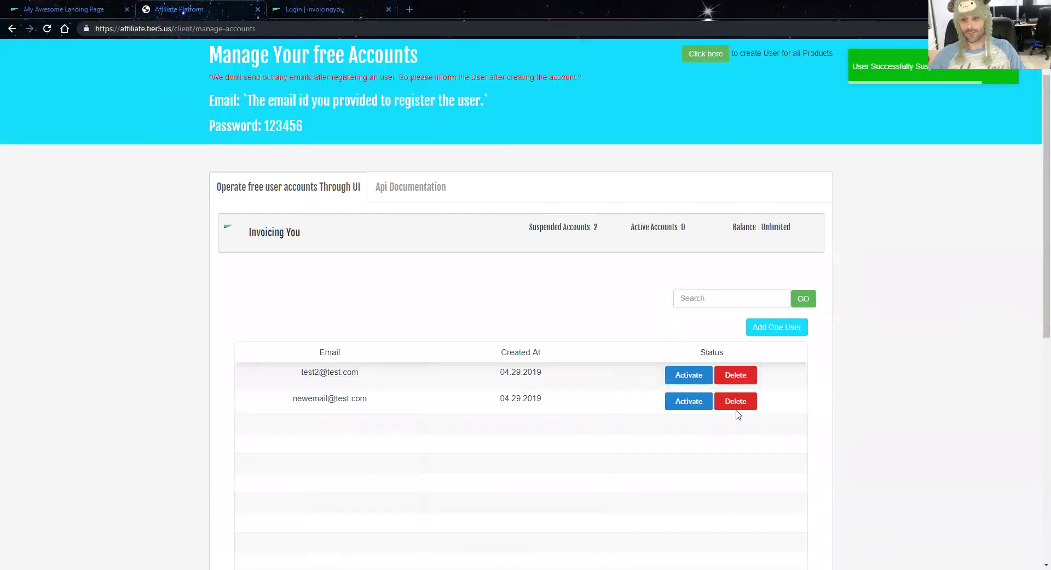
pyautogui.click(318, 11)
# - Retry signing in with the test credentials, which now fails with 'Error! Wrong user name'
pyautogui.click(572, 288)
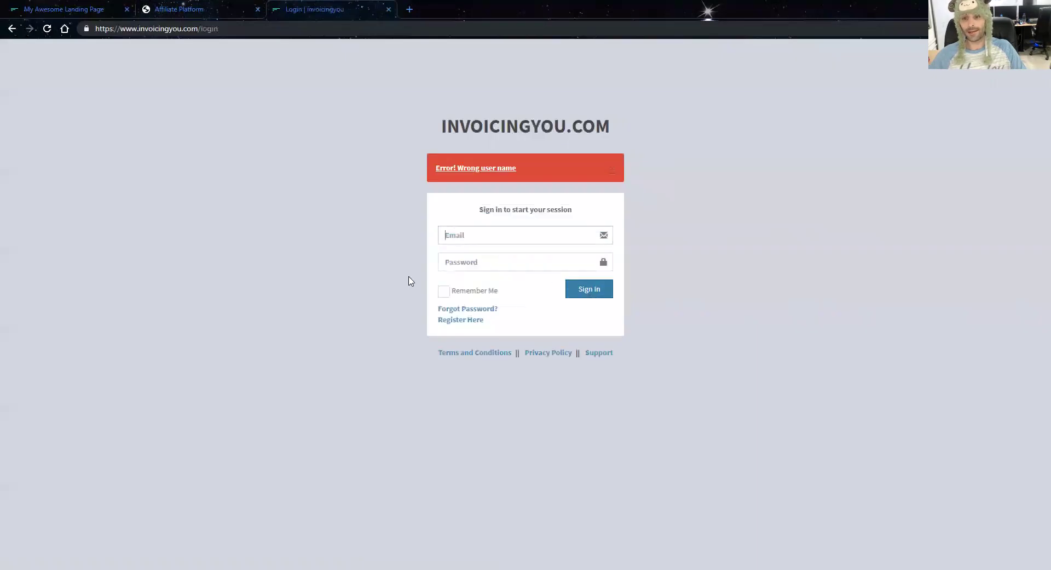
pyautogui.click(453, 263)
pyautogui.click(453, 235)
pyautogui.click(452, 257)
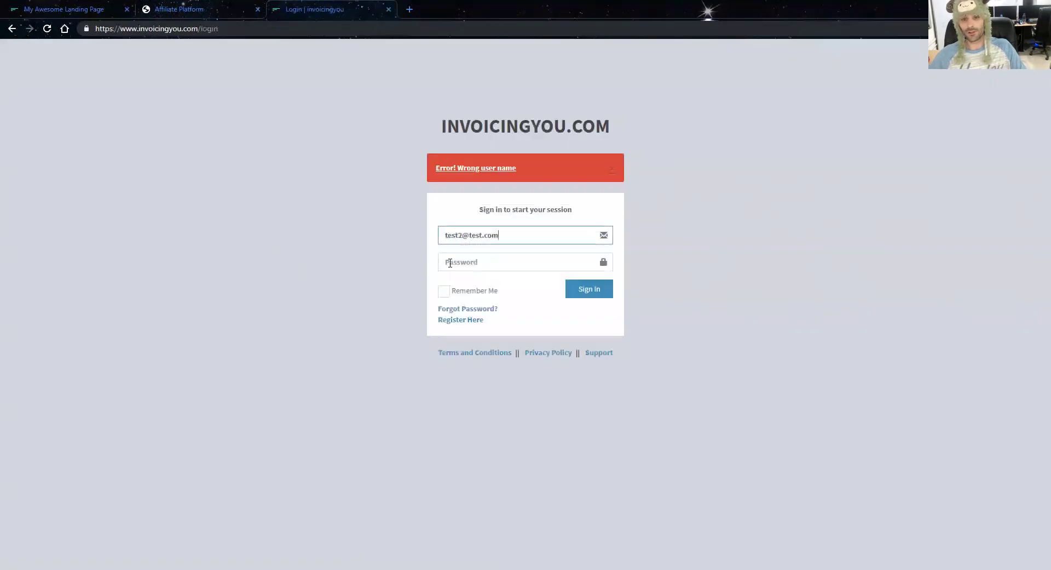
pyautogui.click(449, 259)
pyautogui.write('t')
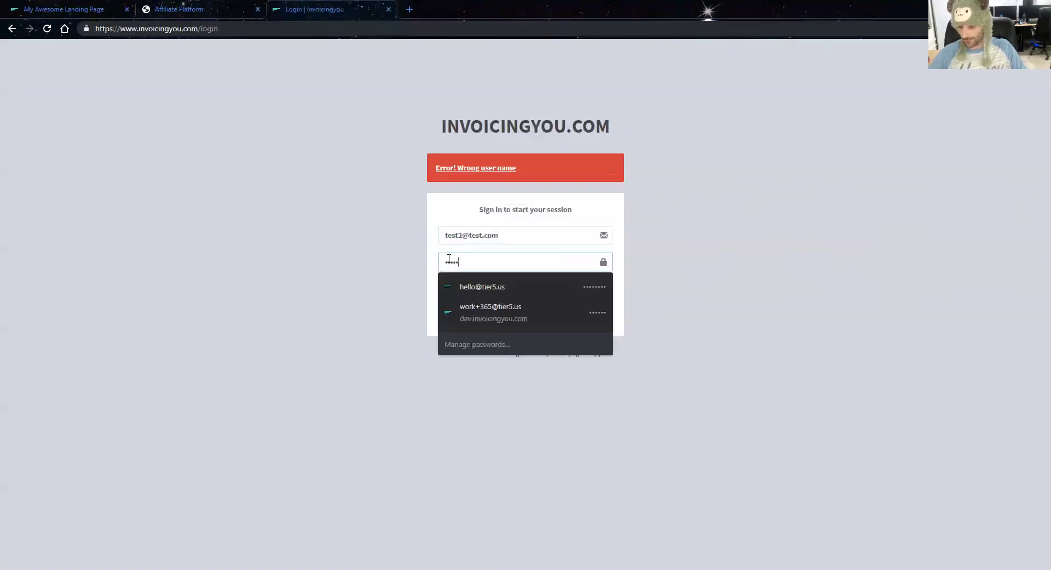
pyautogui.press('Return')
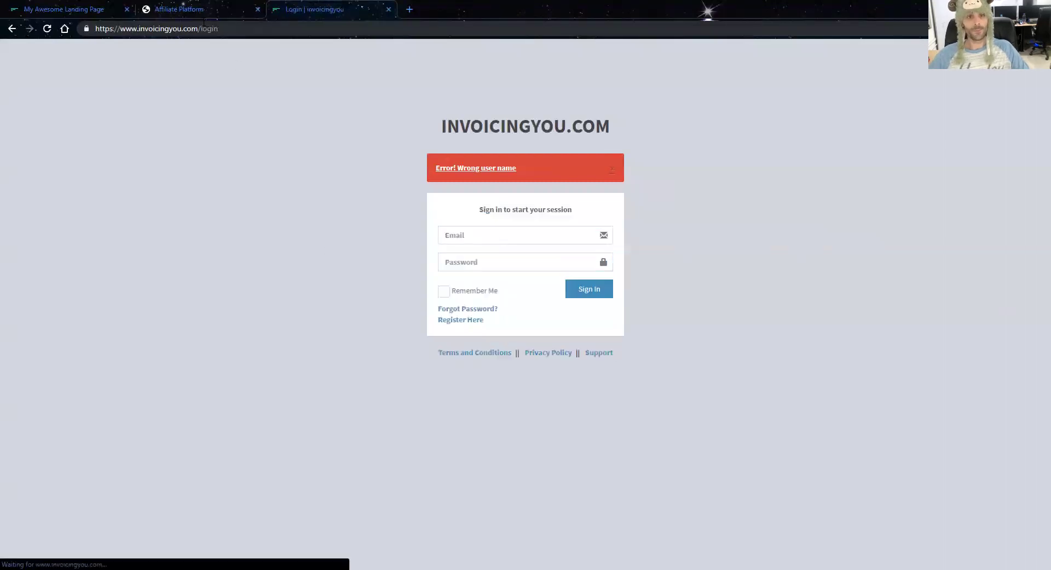
# - Try deleting both suspended Invoicing You test users, then re-expand the Invoicing You list
pyautogui.click(202, 10)
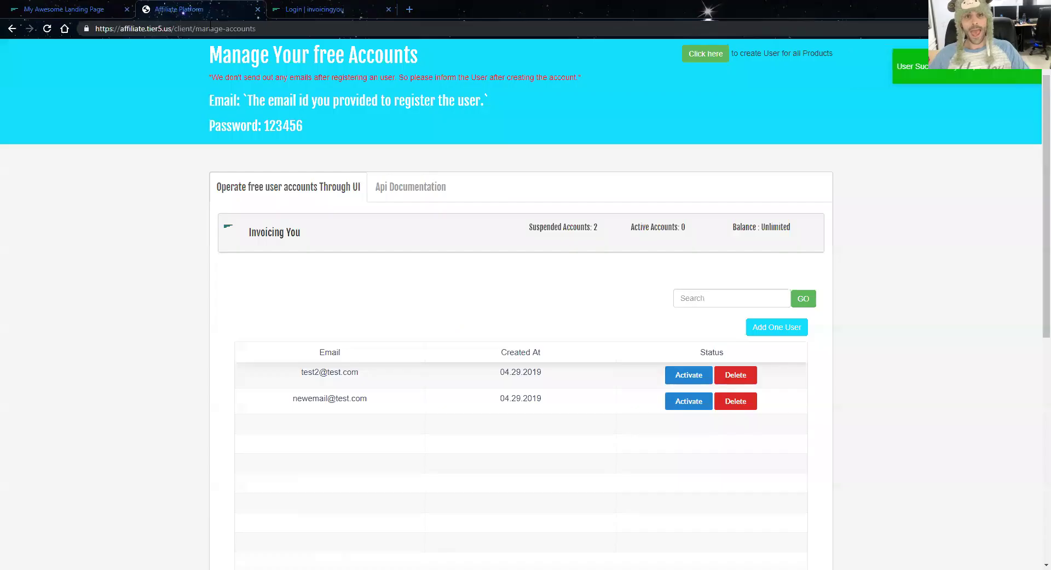
pyautogui.click(729, 402)
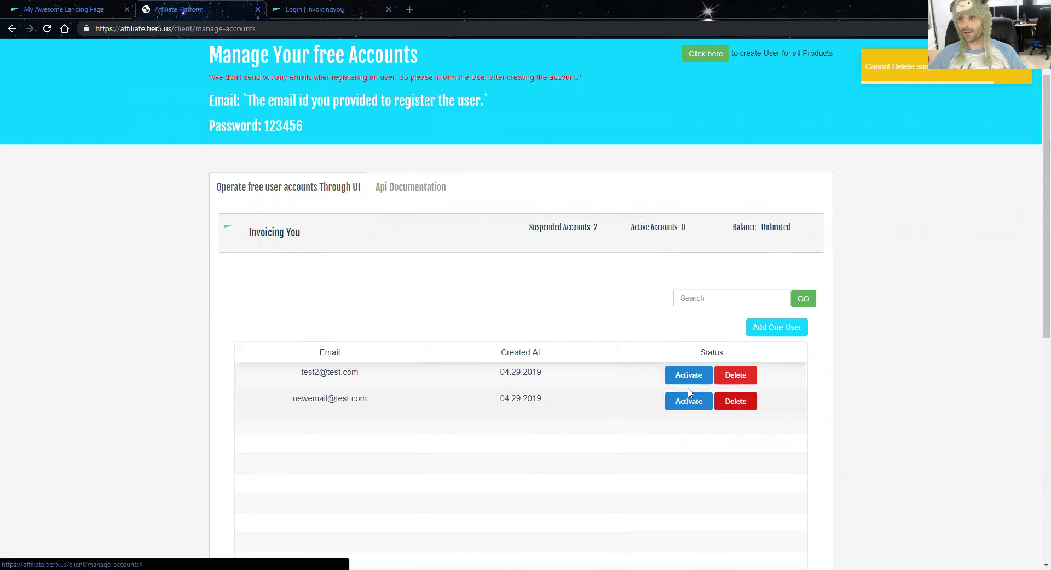
pyautogui.click(726, 383)
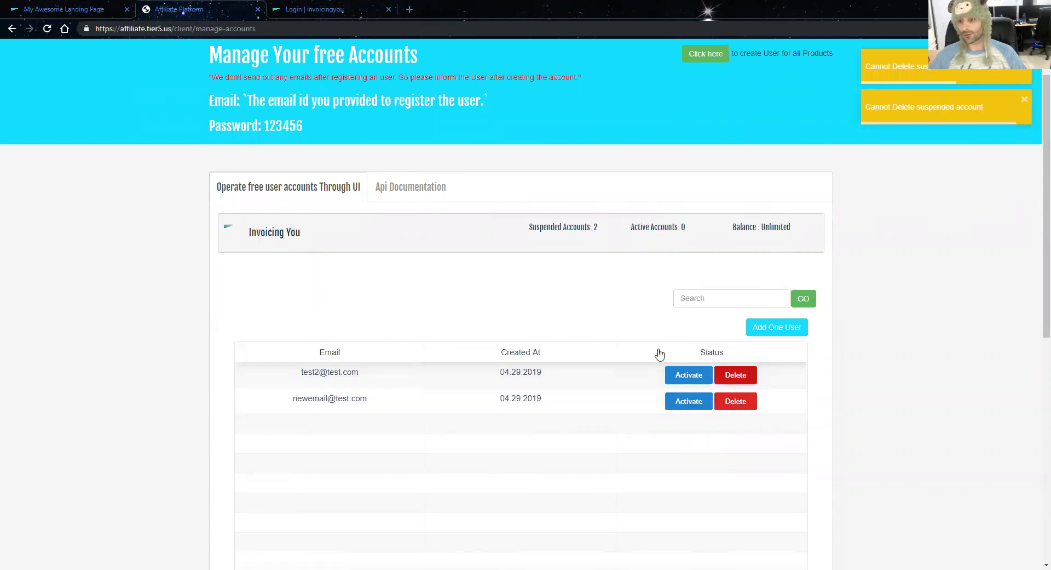
pyautogui.scroll(1, 824, 182)
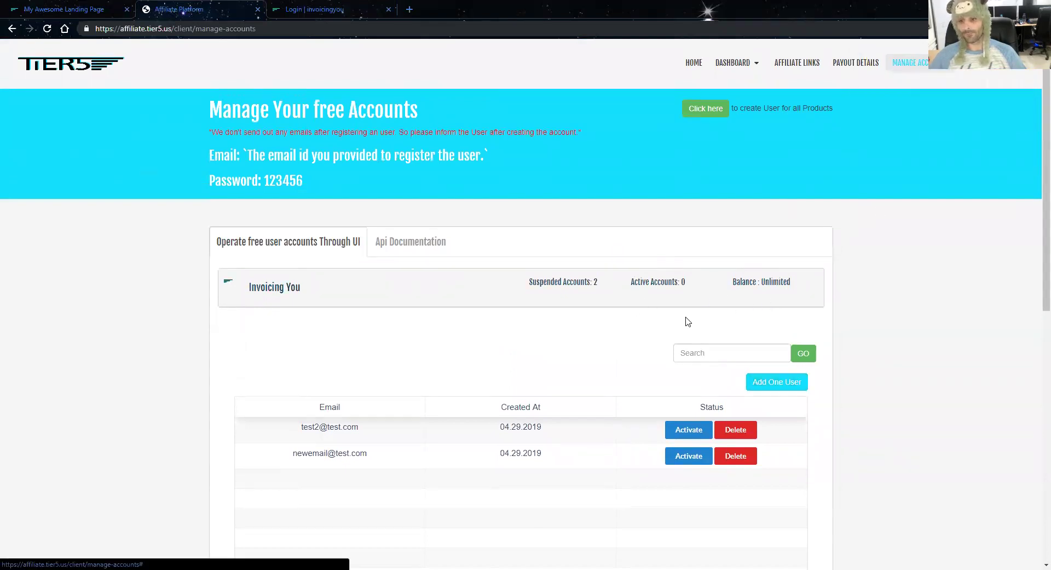
pyautogui.click(689, 292)
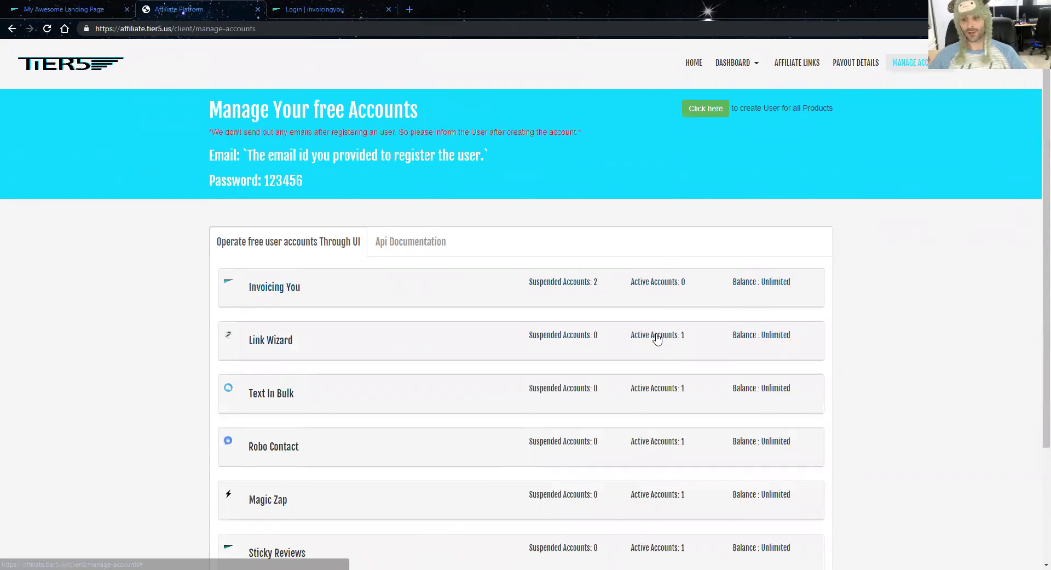
pyautogui.click(632, 300)
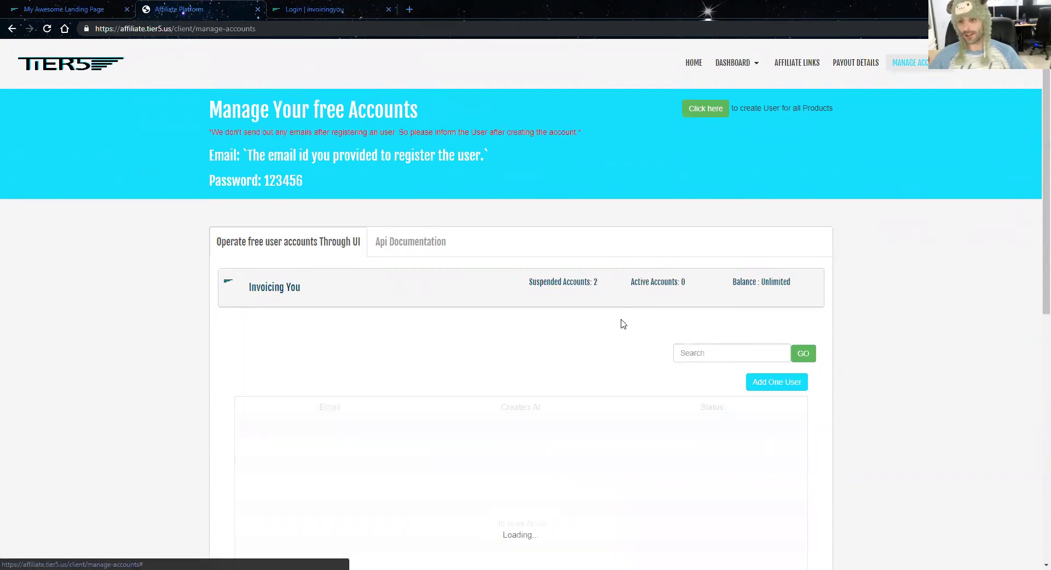
pyautogui.scroll(-3, 630, 328)
# - Reactivate both Invoicing You test users and delete them
pyautogui.click(689, 265)
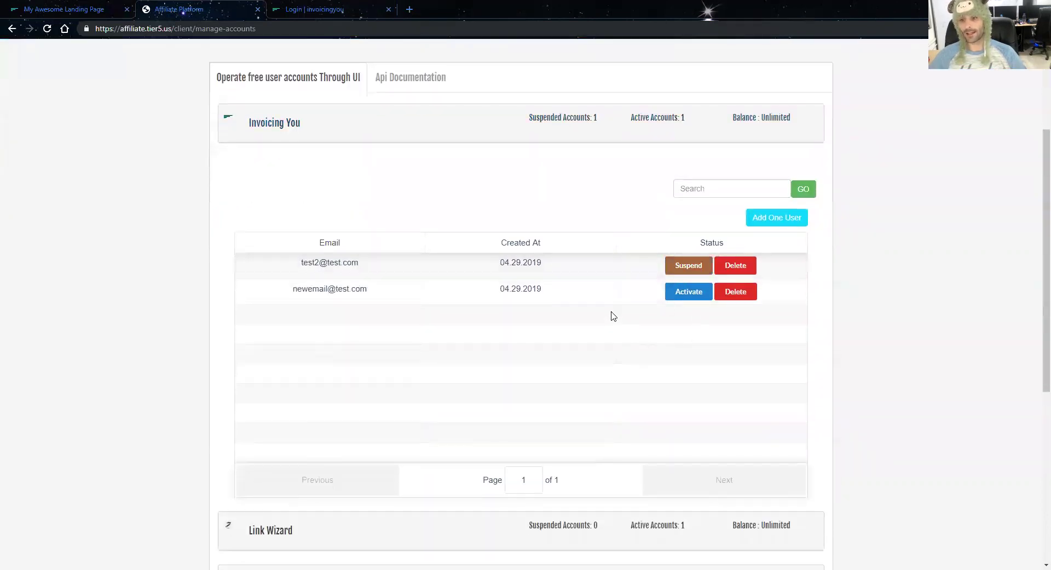
pyautogui.click(689, 291)
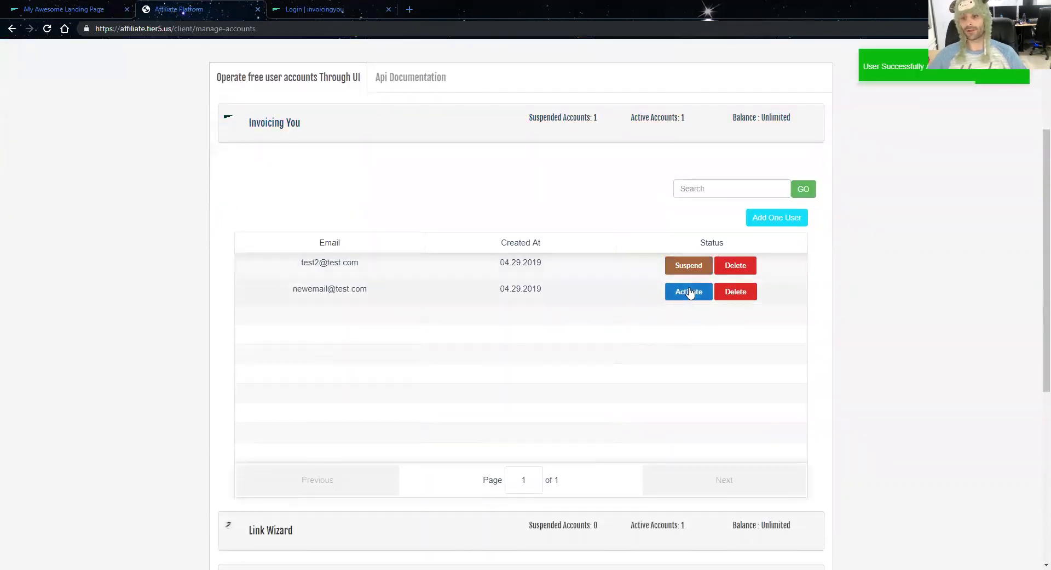
pyautogui.click(730, 265)
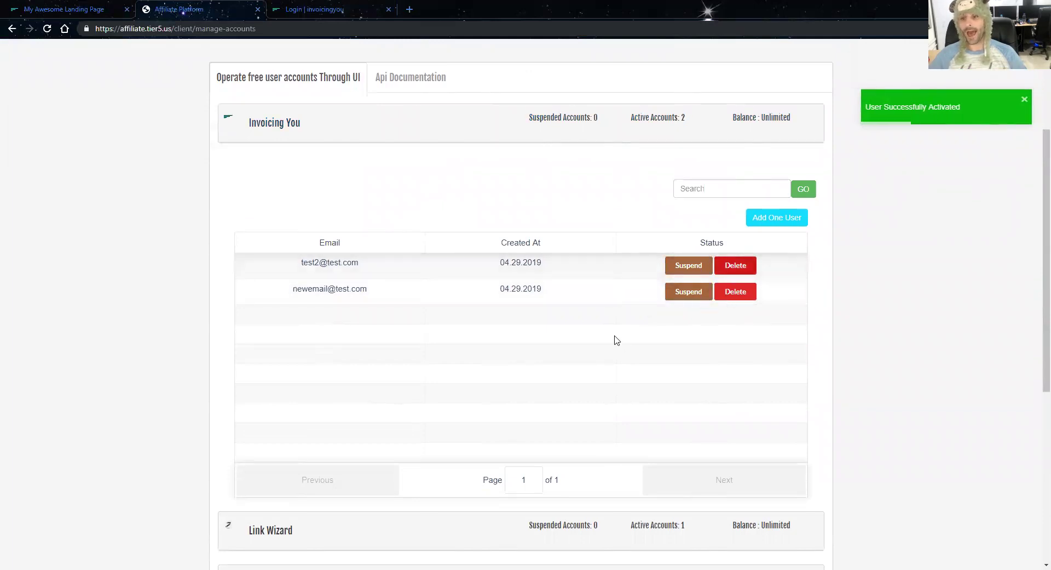
pyautogui.click(735, 284)
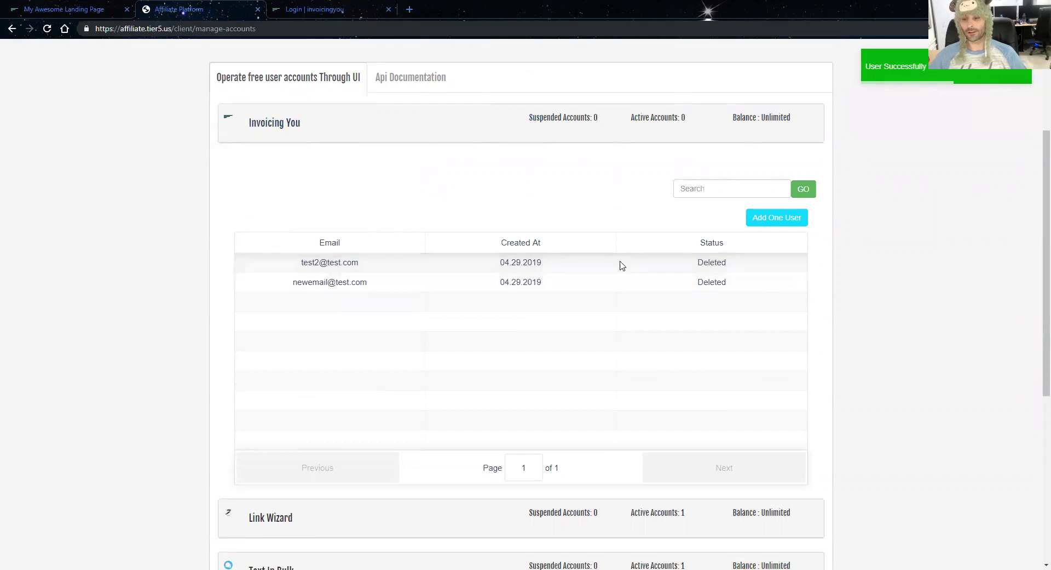
pyautogui.scroll(3, 515, 278)
# - Delete the Link Wizard test user after reactivating it
pyautogui.click(603, 279)
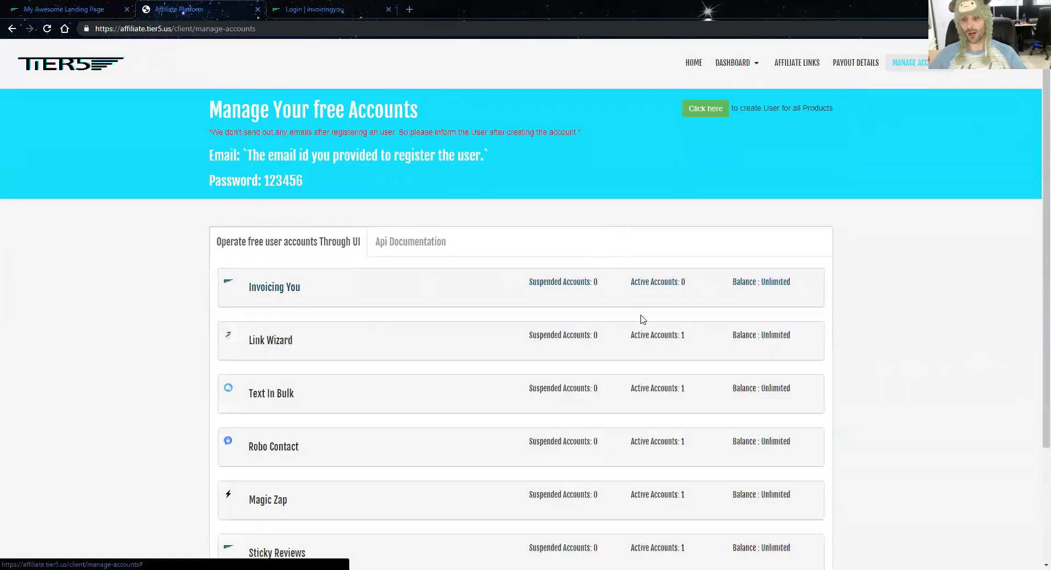
pyautogui.click(653, 323)
pyautogui.scroll(-2, 647, 326)
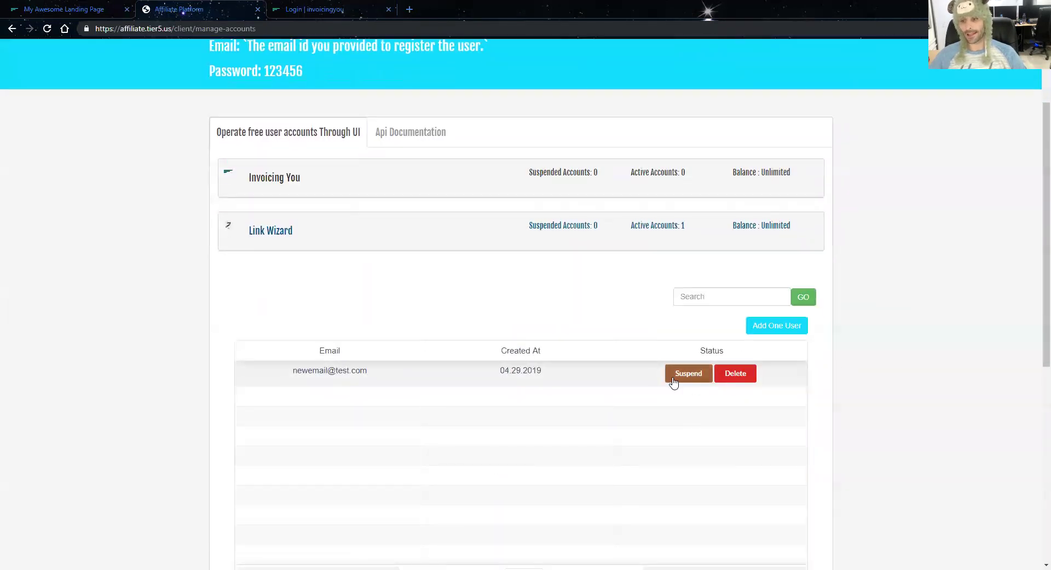
pyautogui.click(688, 378)
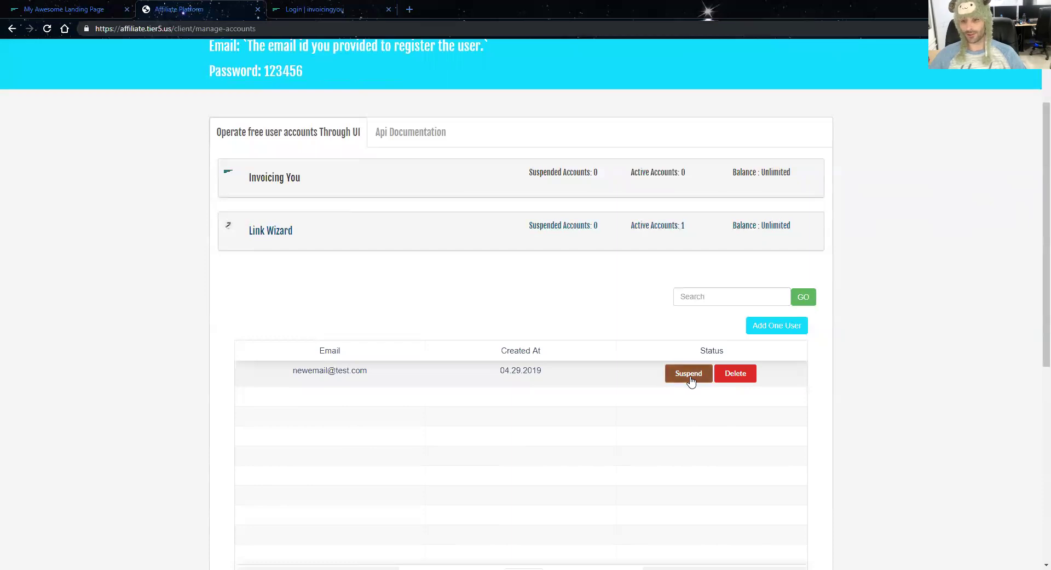
pyautogui.click(740, 373)
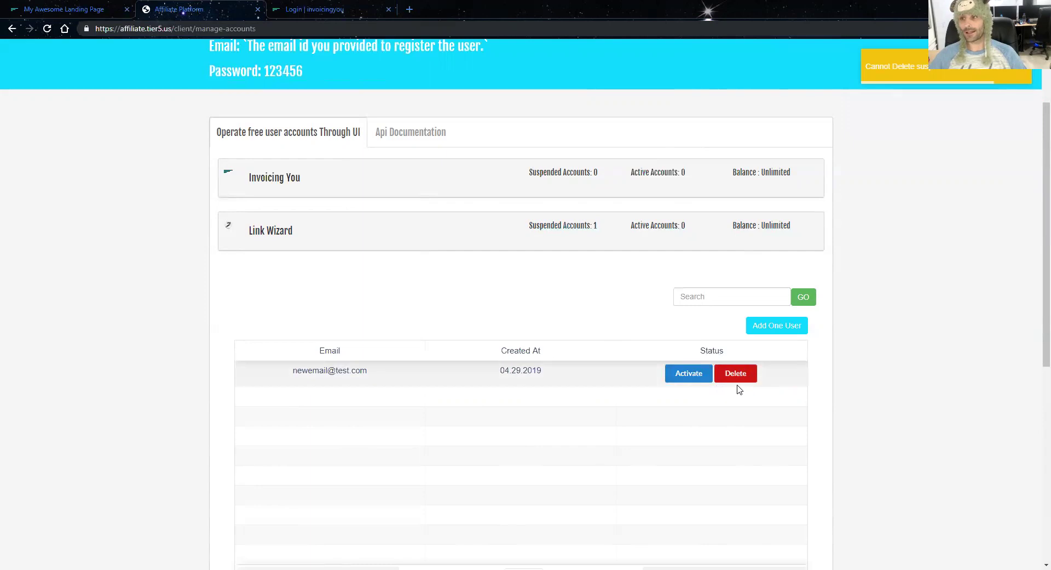
pyautogui.click(694, 381)
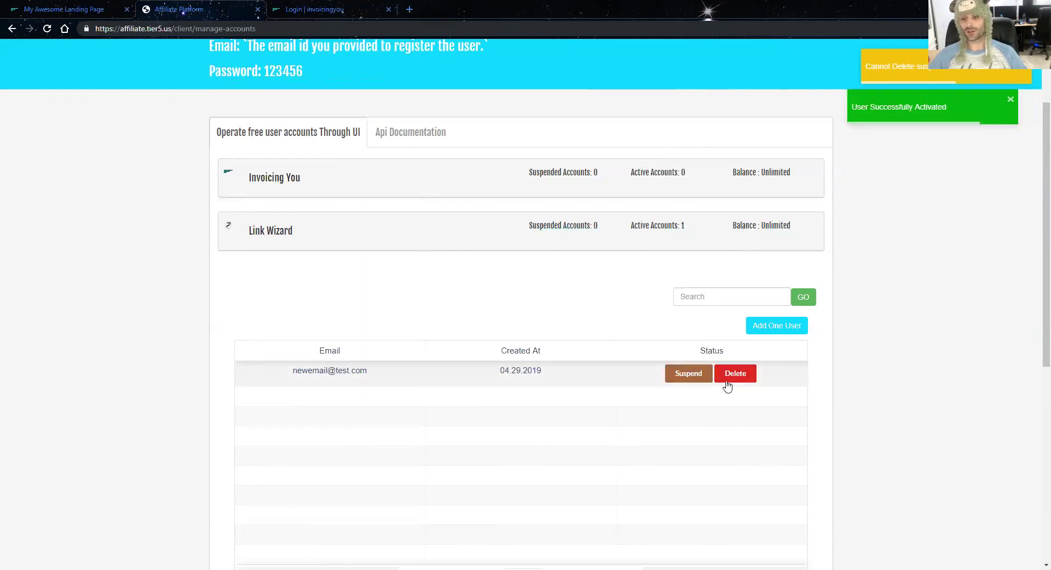
pyautogui.click(721, 380)
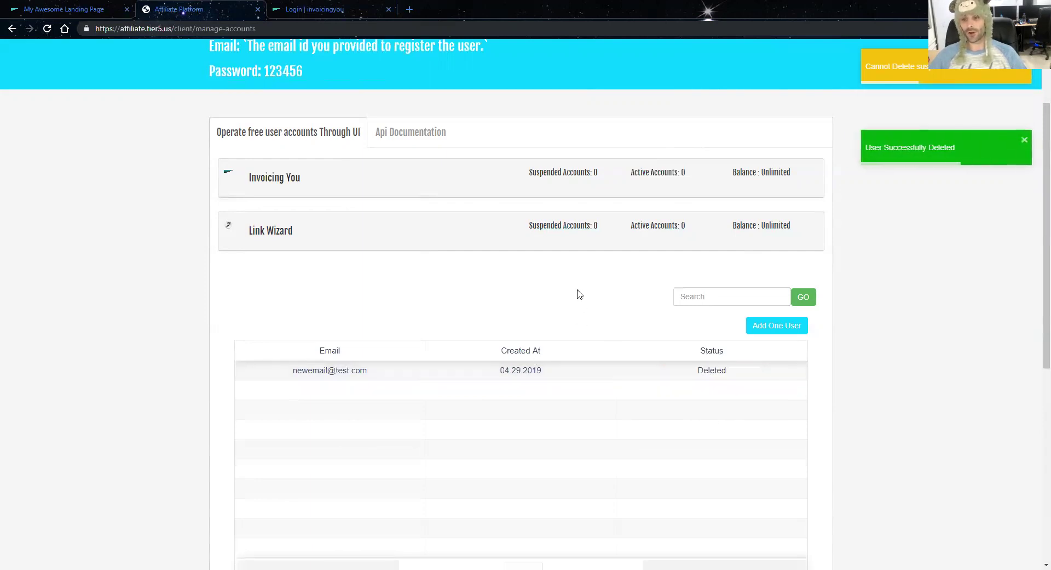
pyautogui.scroll(-4, 580, 292)
# - Delete the Text In Bulk, Robo Contact and Sticky Reviews test users, then view API Documentation
pyautogui.click(617, 406)
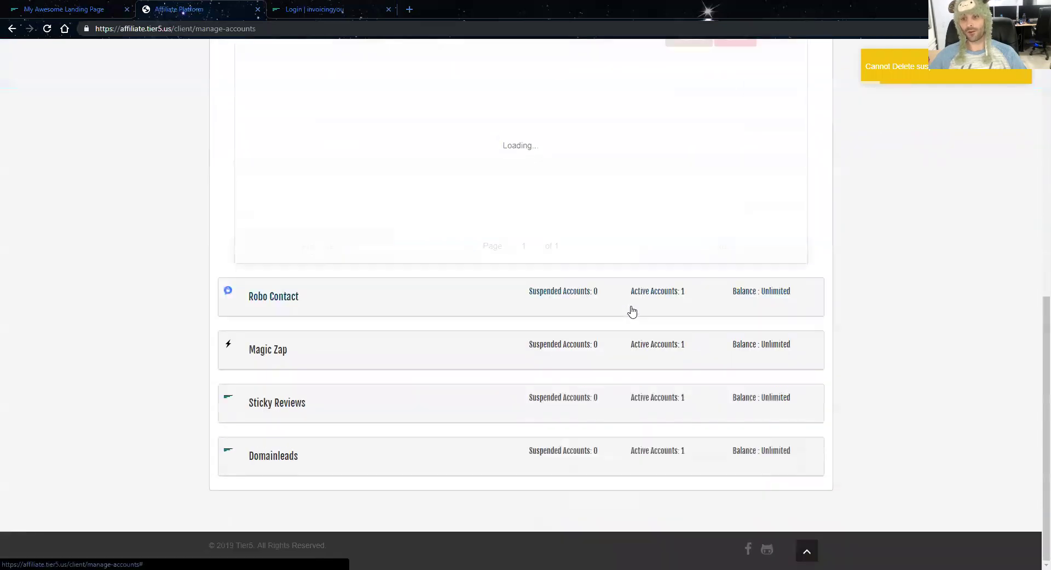
pyautogui.click(735, 146)
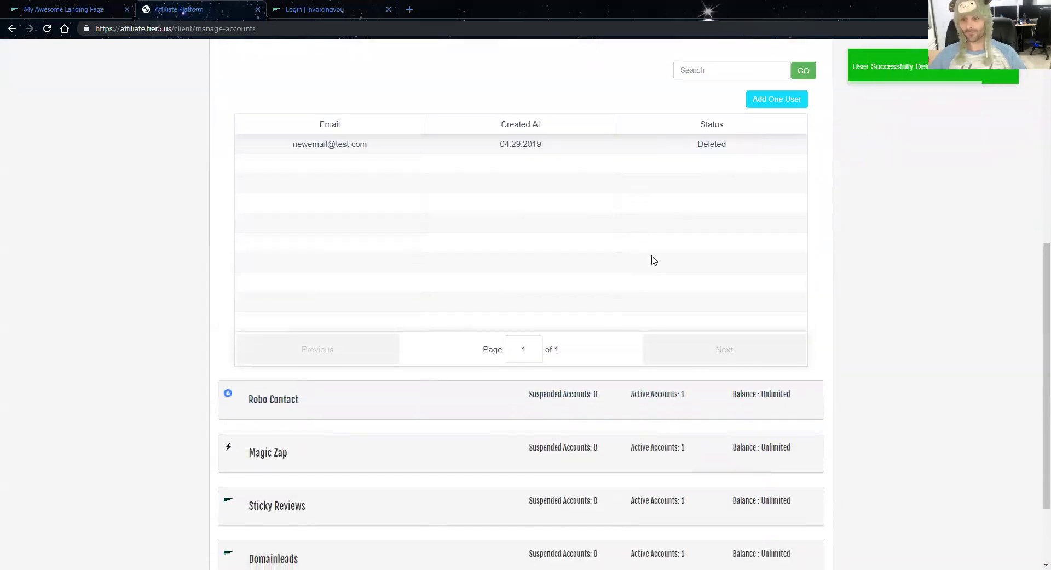
pyautogui.click(672, 390)
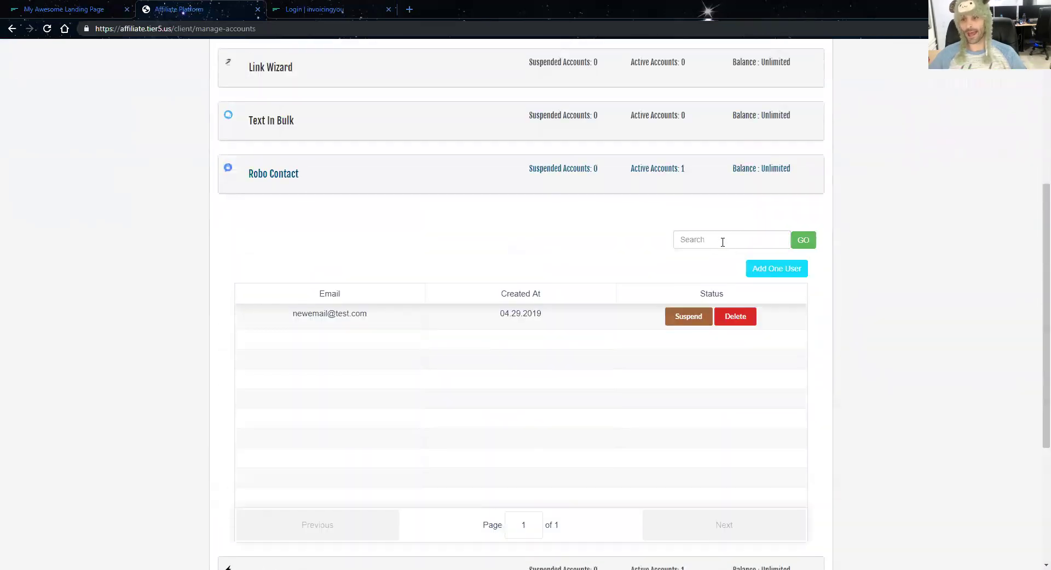
pyautogui.click(734, 318)
pyautogui.scroll(-4, 575, 312)
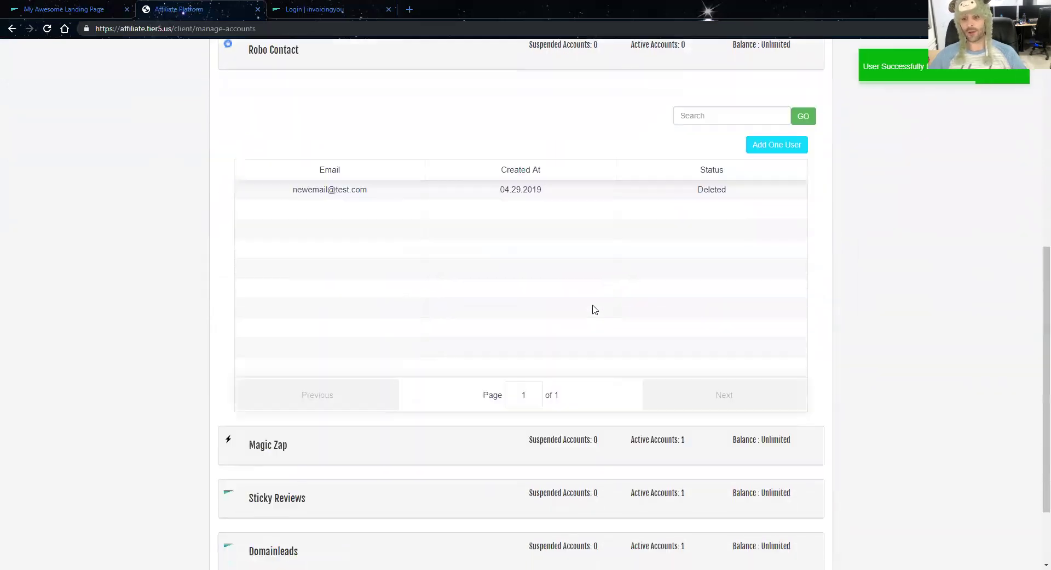
pyautogui.click(627, 342)
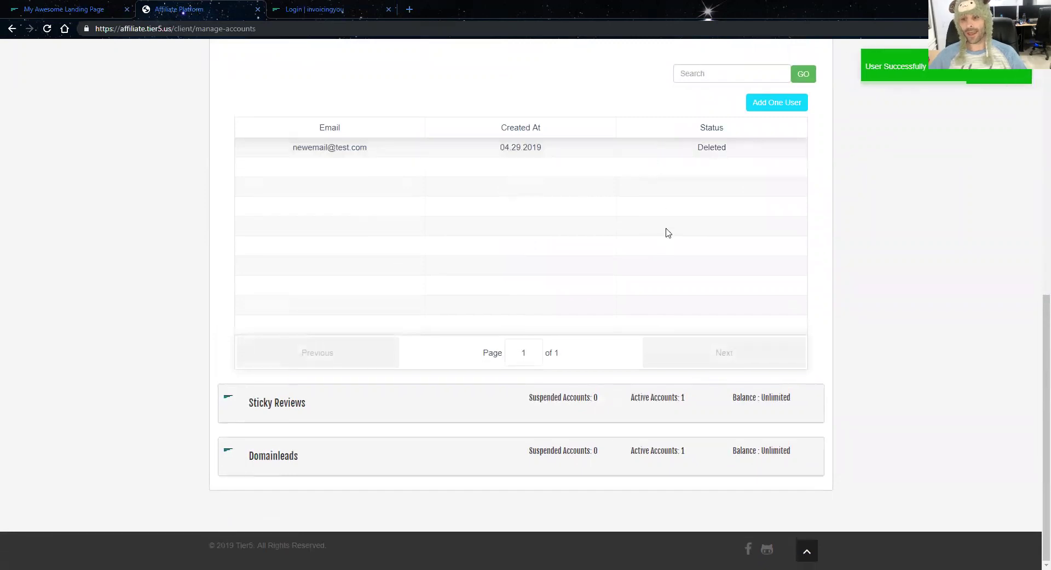
pyautogui.click(699, 408)
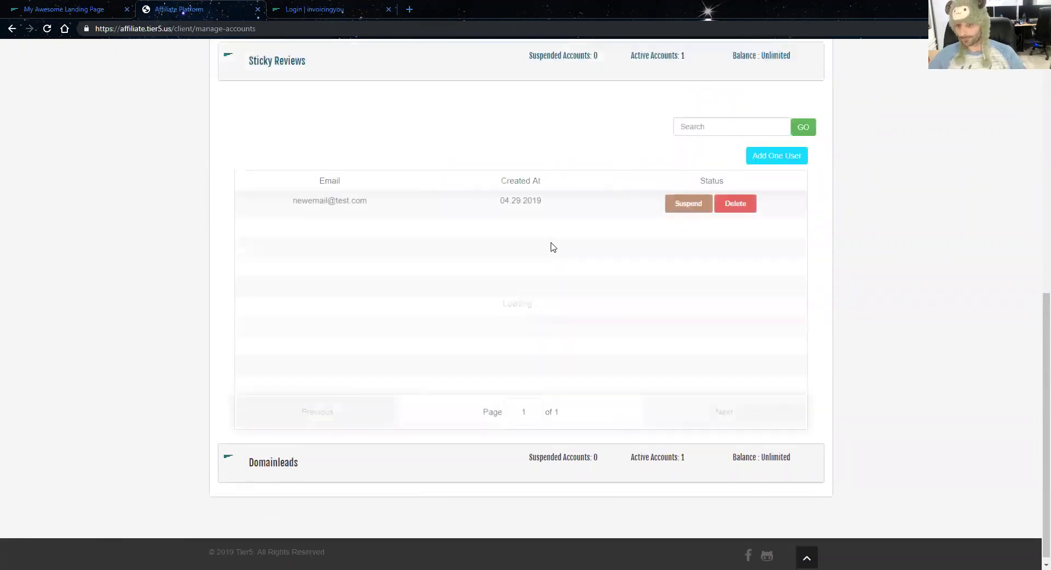
pyautogui.click(717, 208)
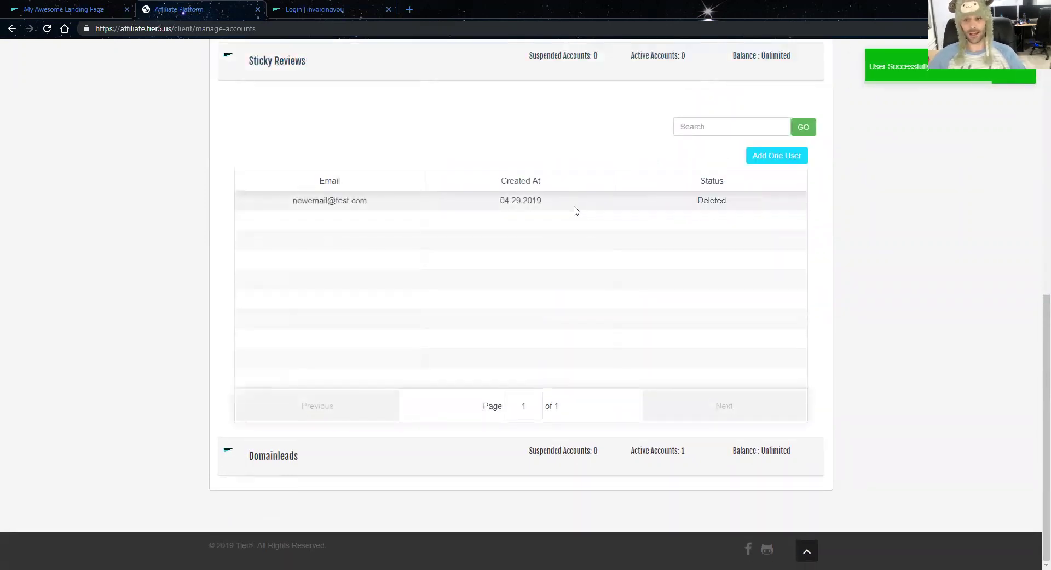
pyautogui.click(650, 452)
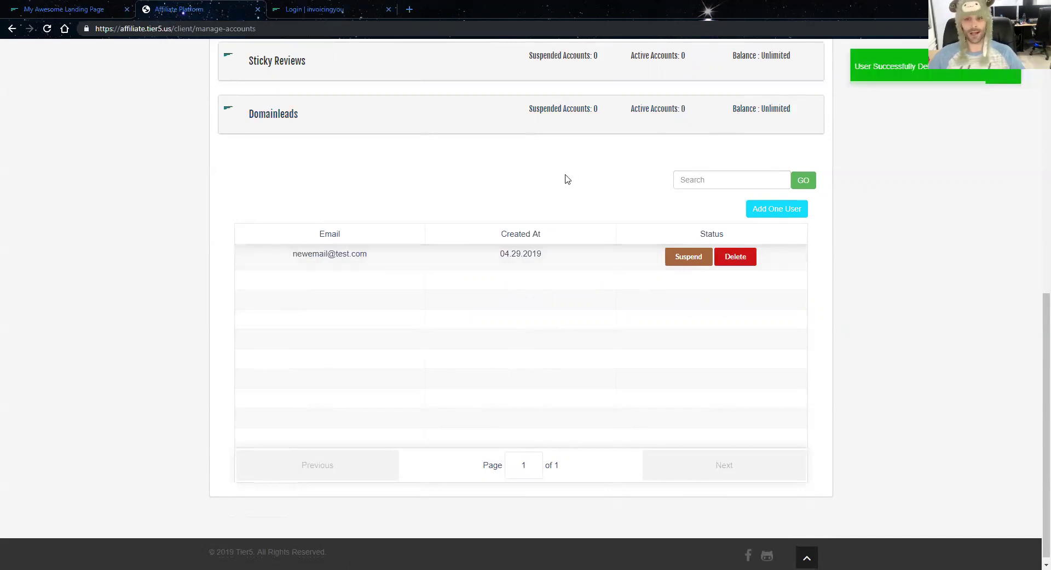
pyautogui.scroll(8, 567, 177)
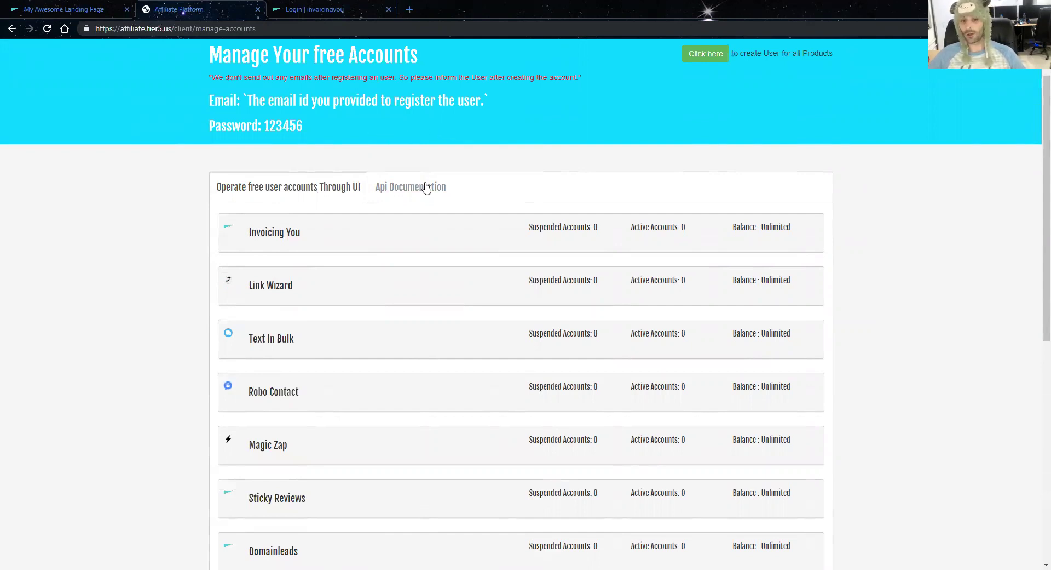
pyautogui.click(399, 190)
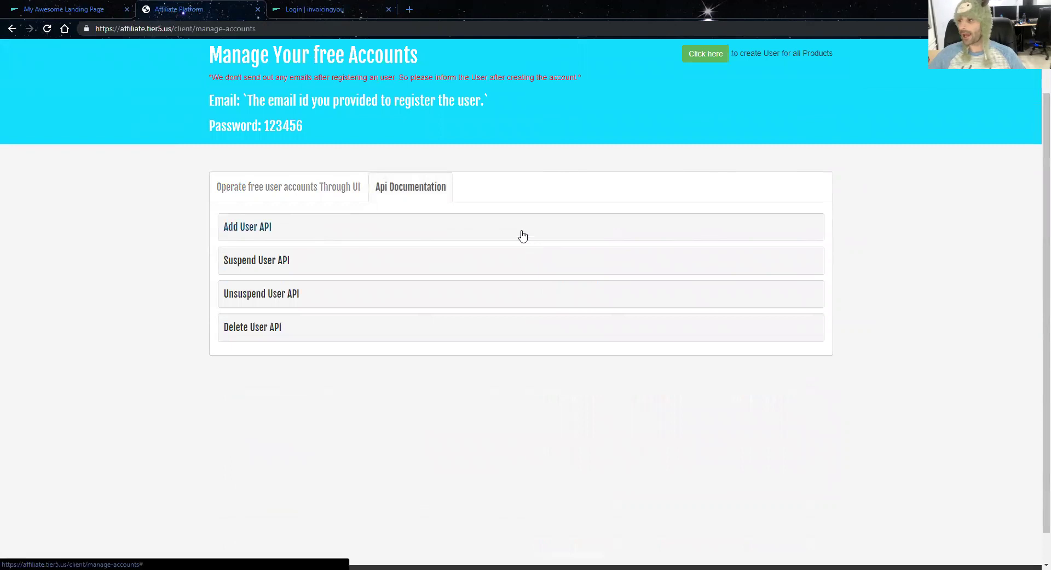